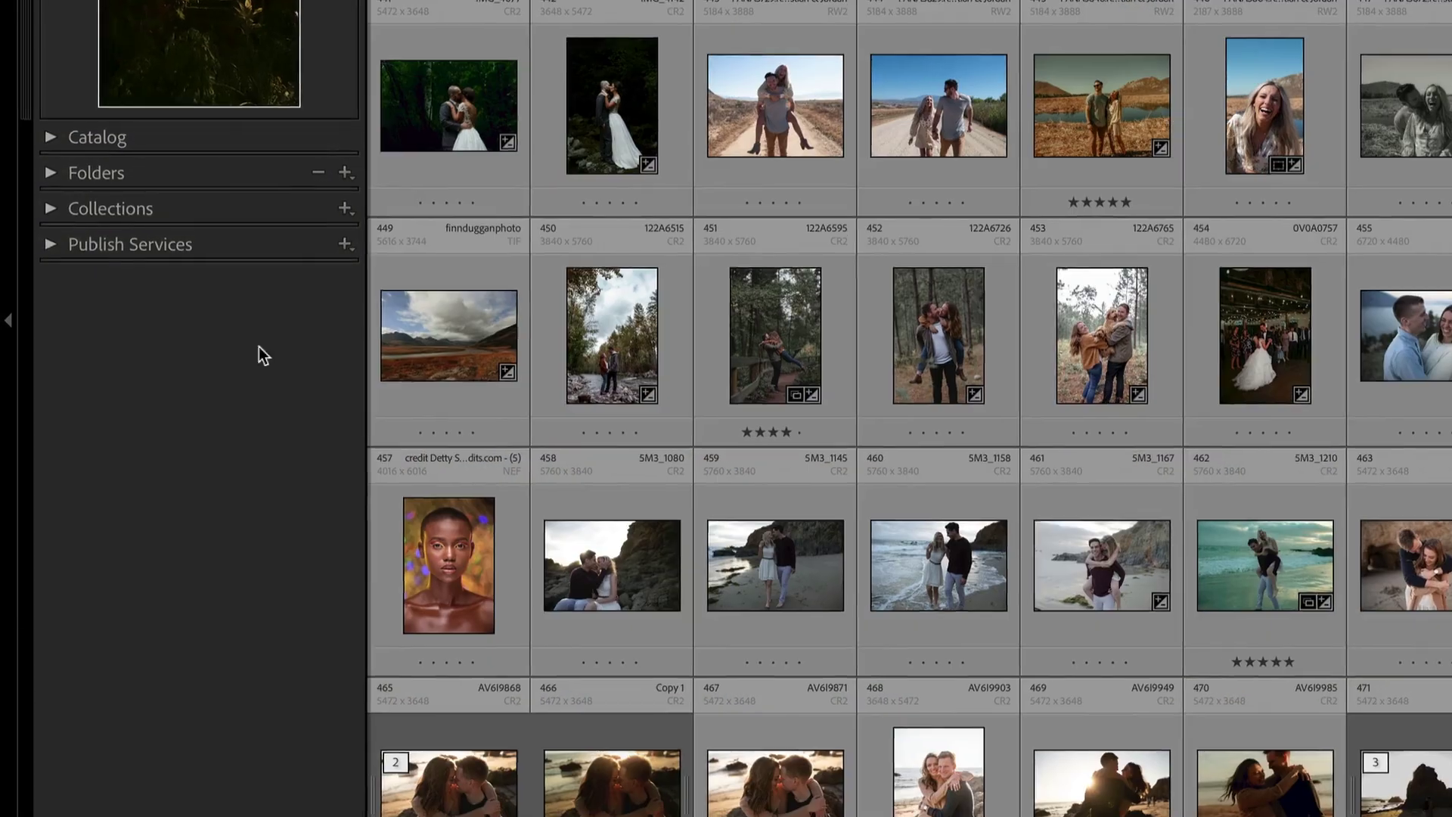
Step: Expand the Collections panel to list the collections, starting with 01 M&J Wedding
click(129, 204)
click(366, 199)
click(454, 230)
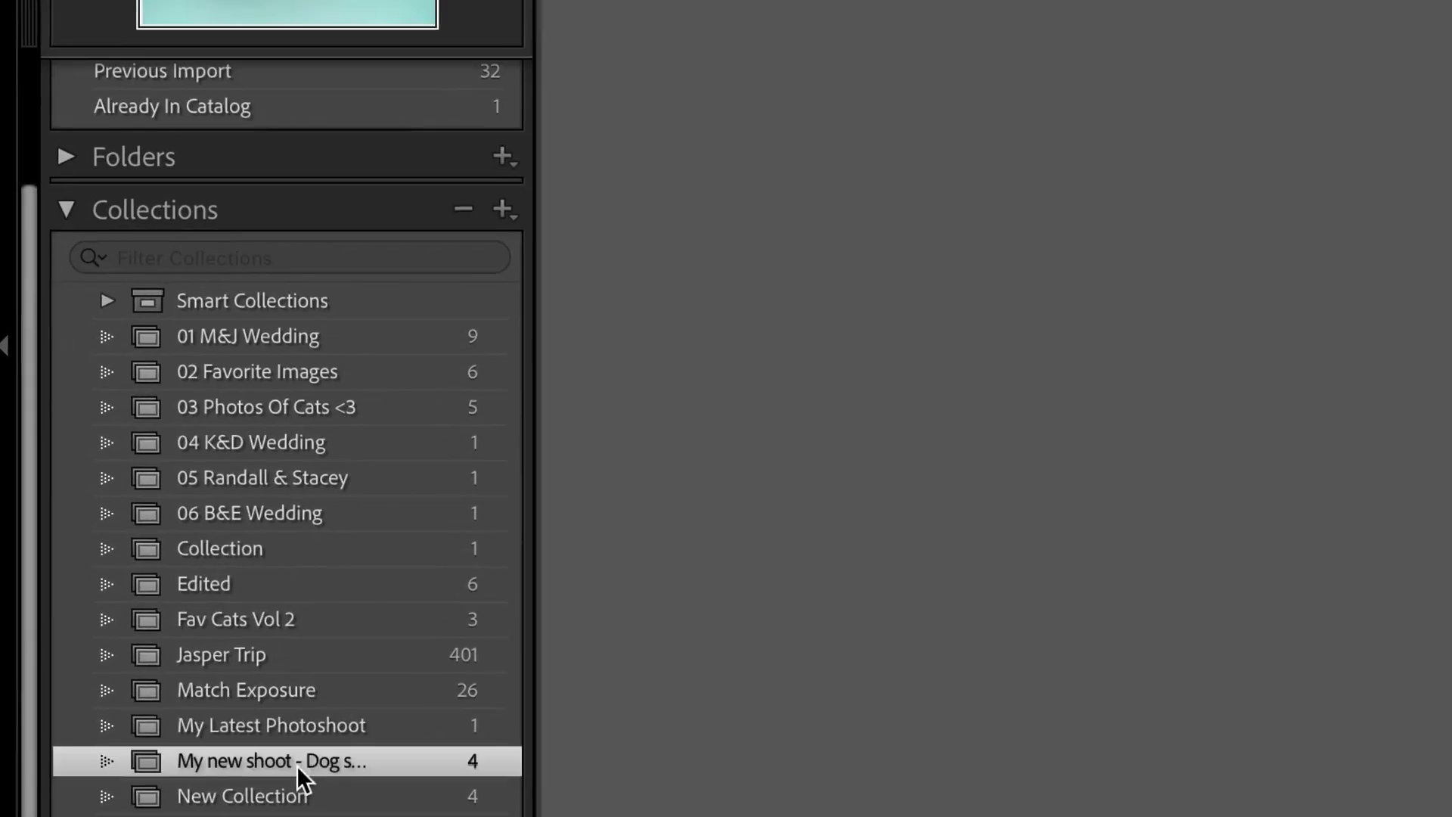
click(502, 210)
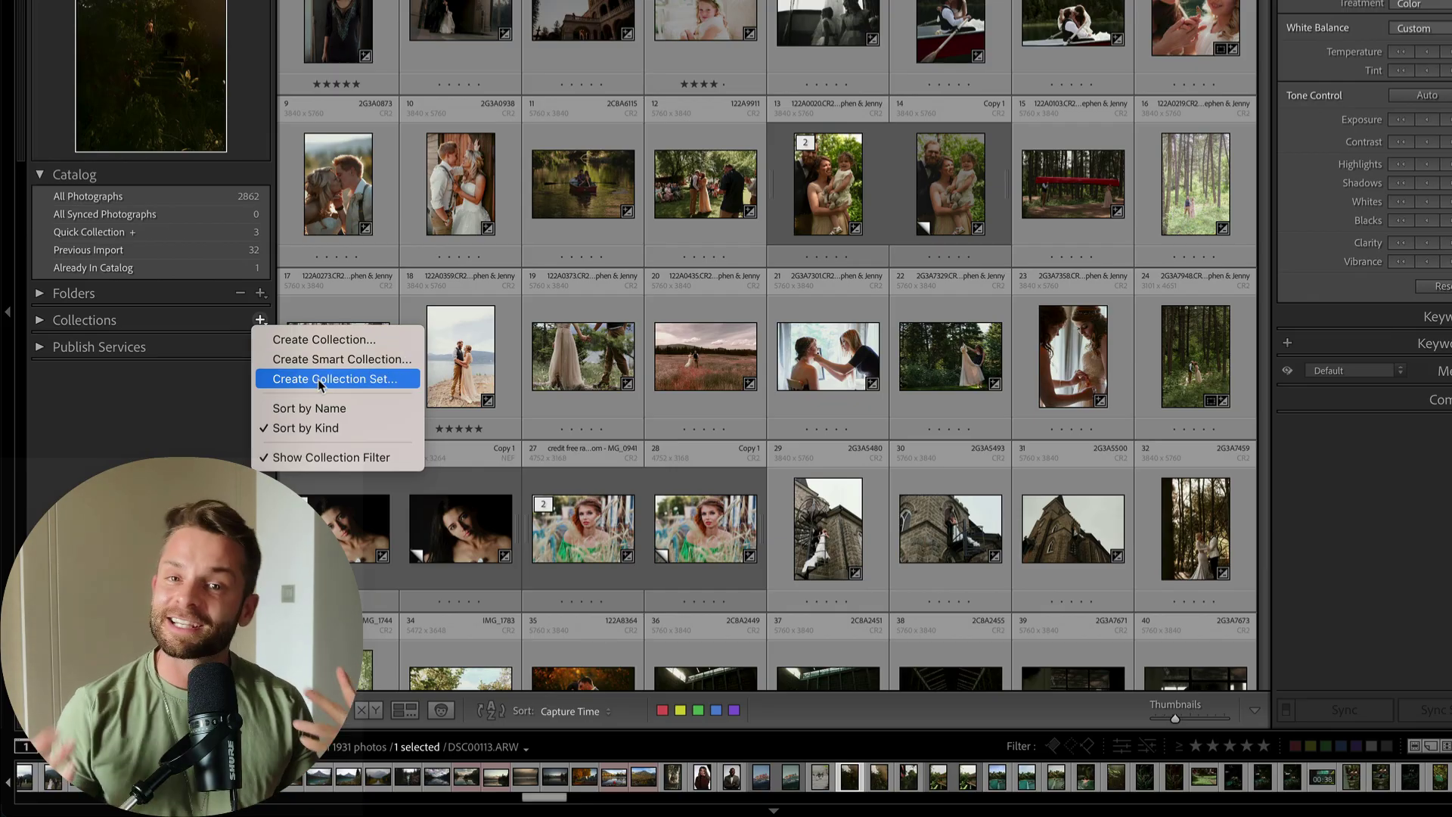
key(Escape)
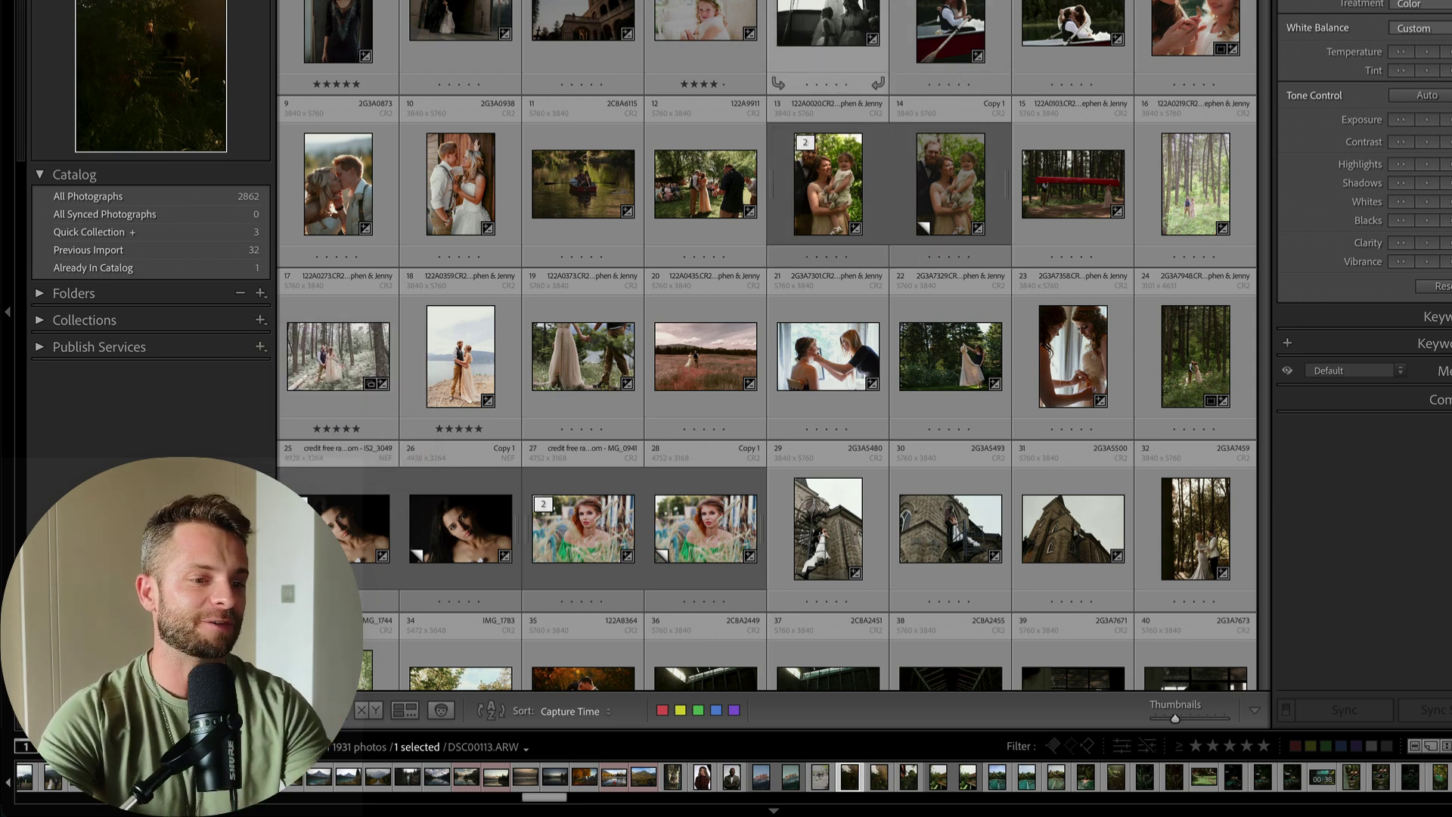
click(261, 320)
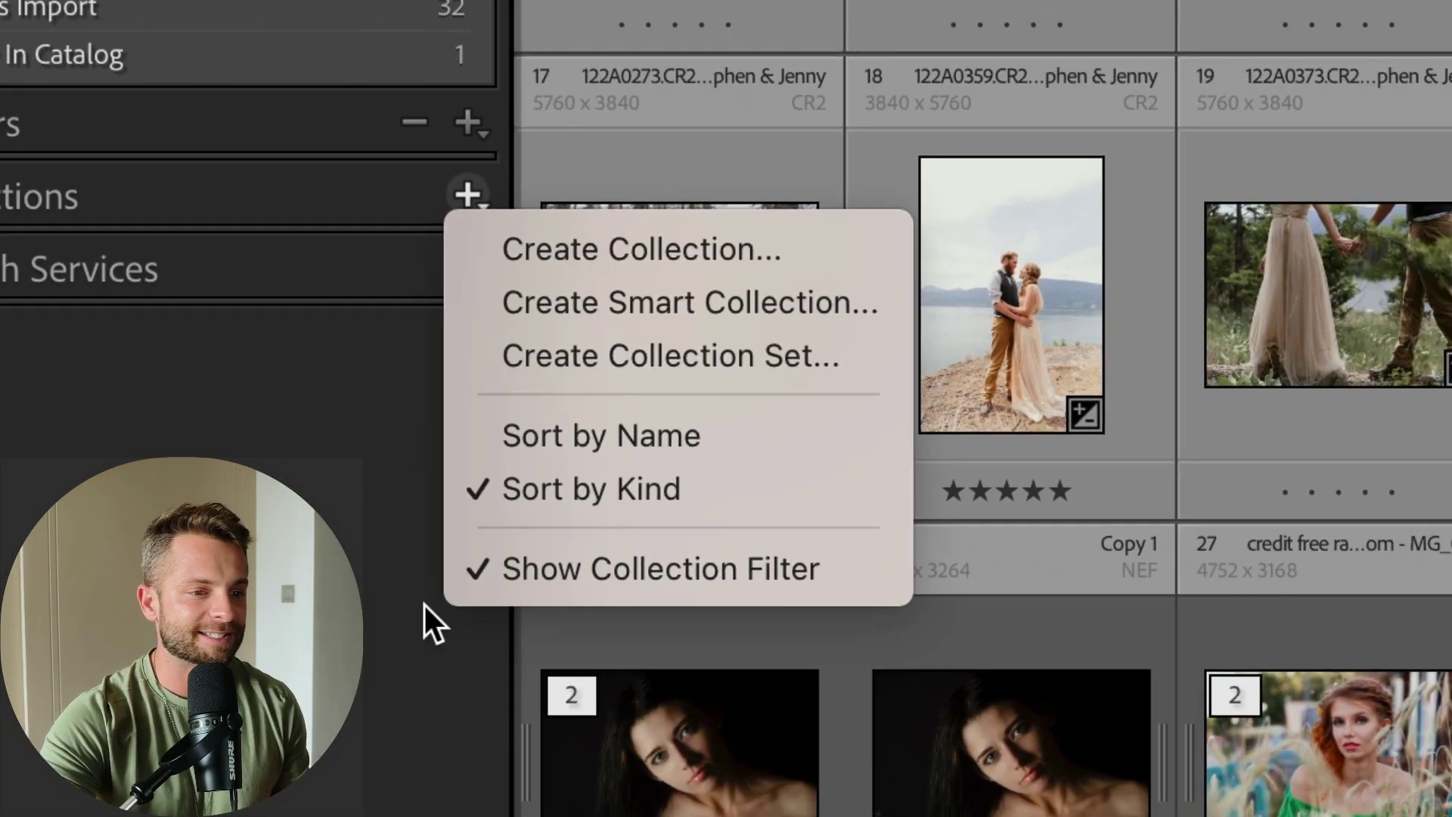
key(Escape)
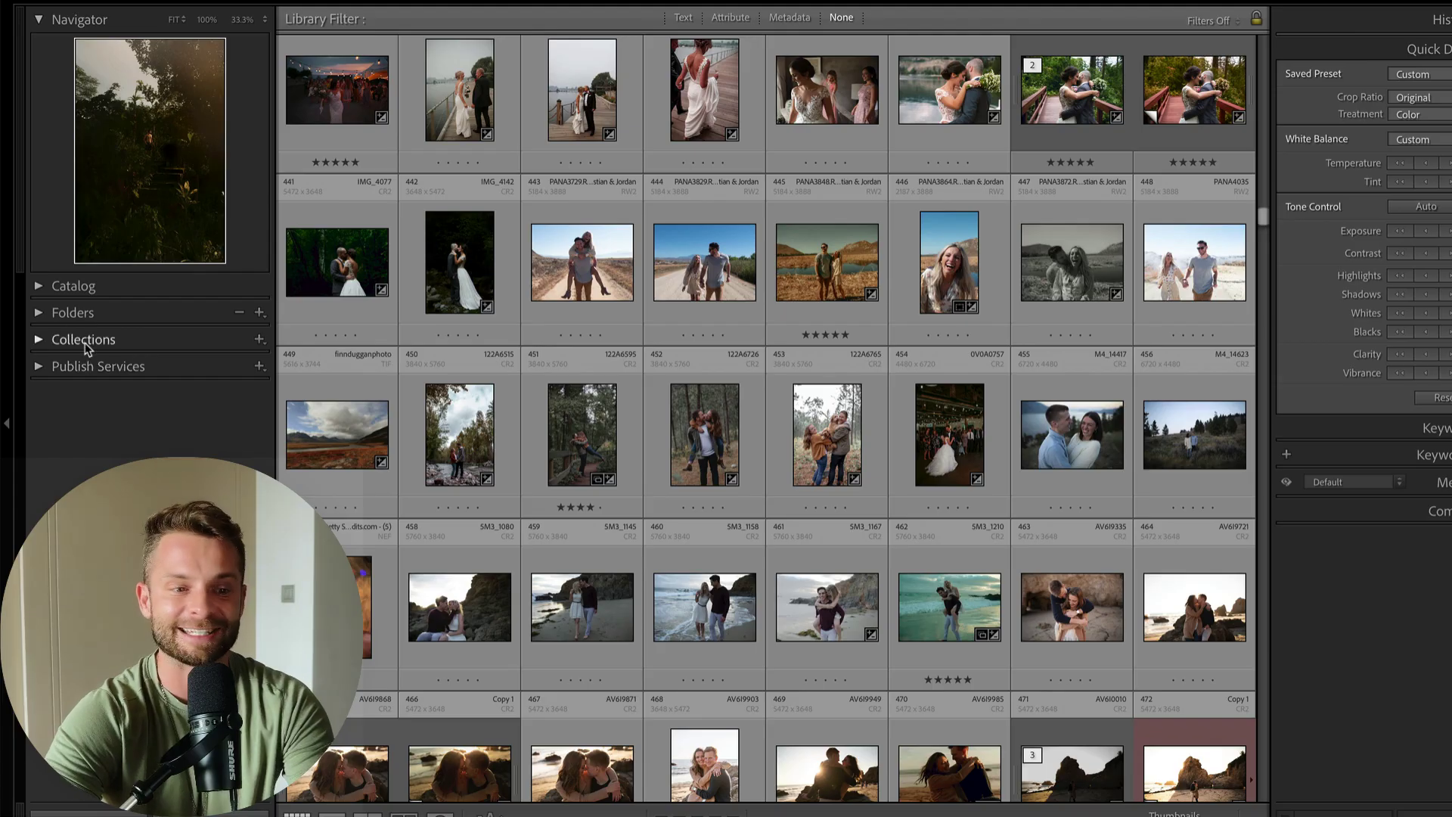
Step: Expand the collections list and look at the collection-creation options without using them
click(85, 343)
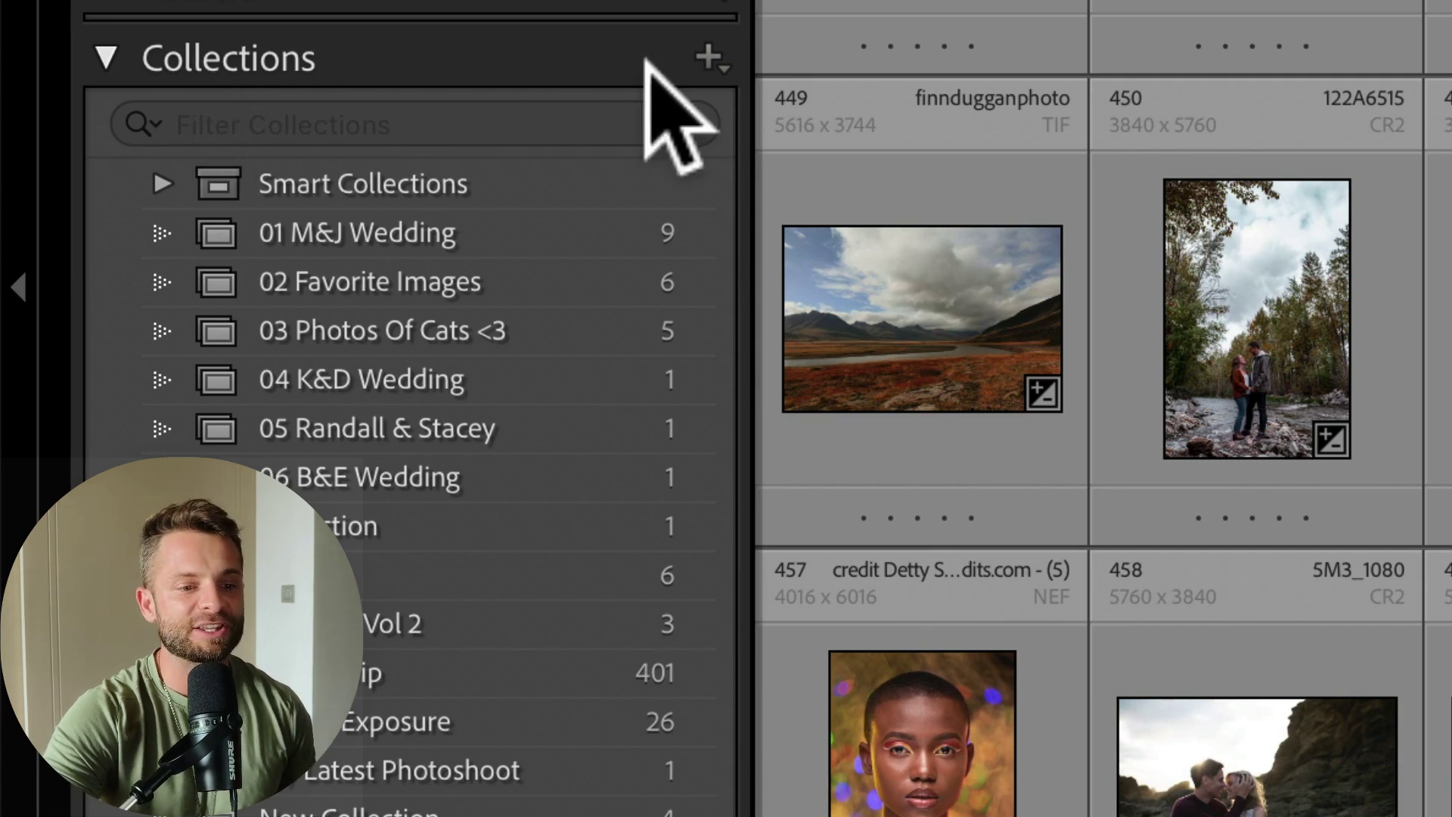
click(709, 57)
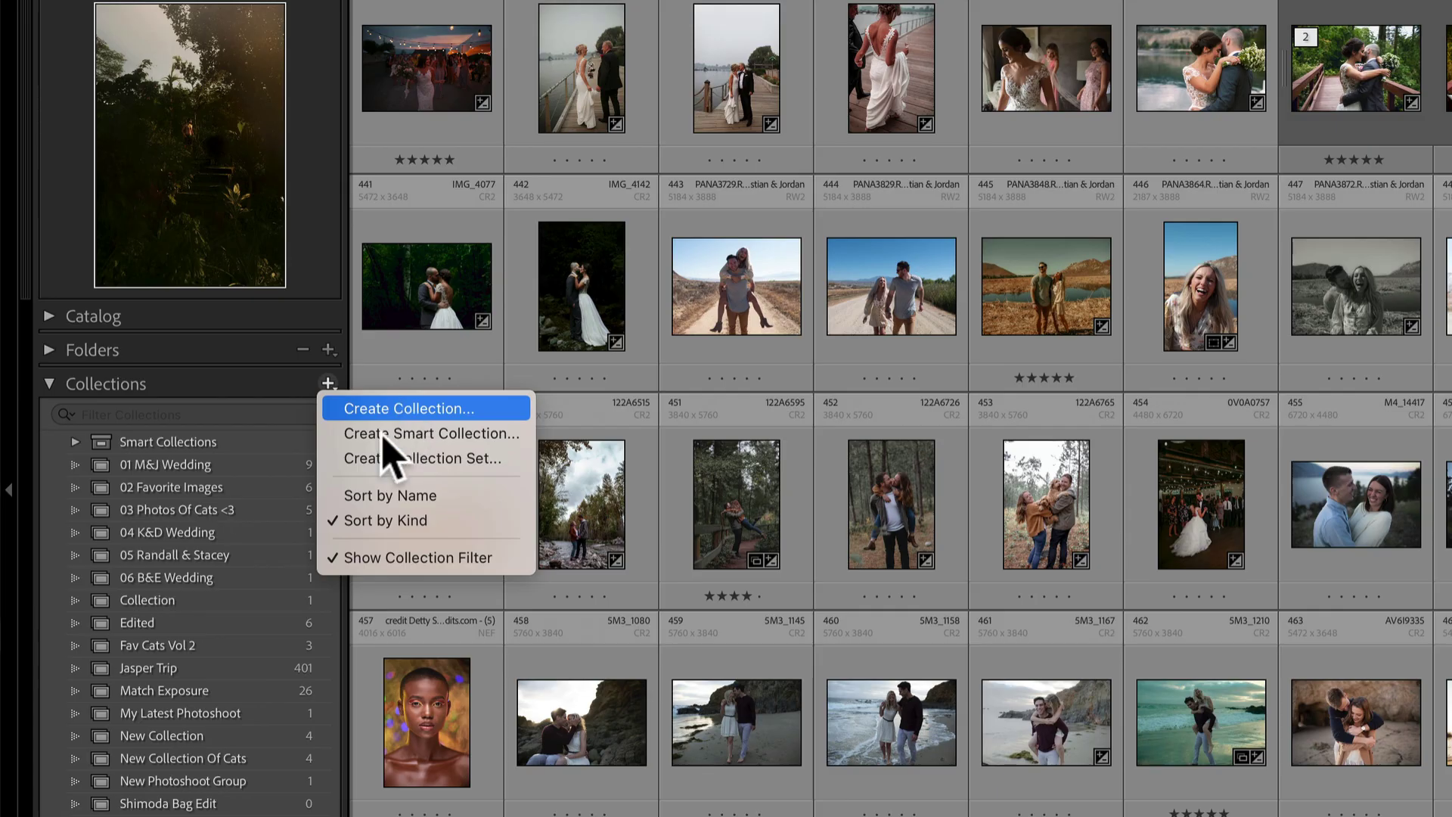
key(Escape)
Step: Preview 01 M&J Wedding, 02 Favorite Images and then the five photos in 03 Photos Of Cats <3
click(191, 468)
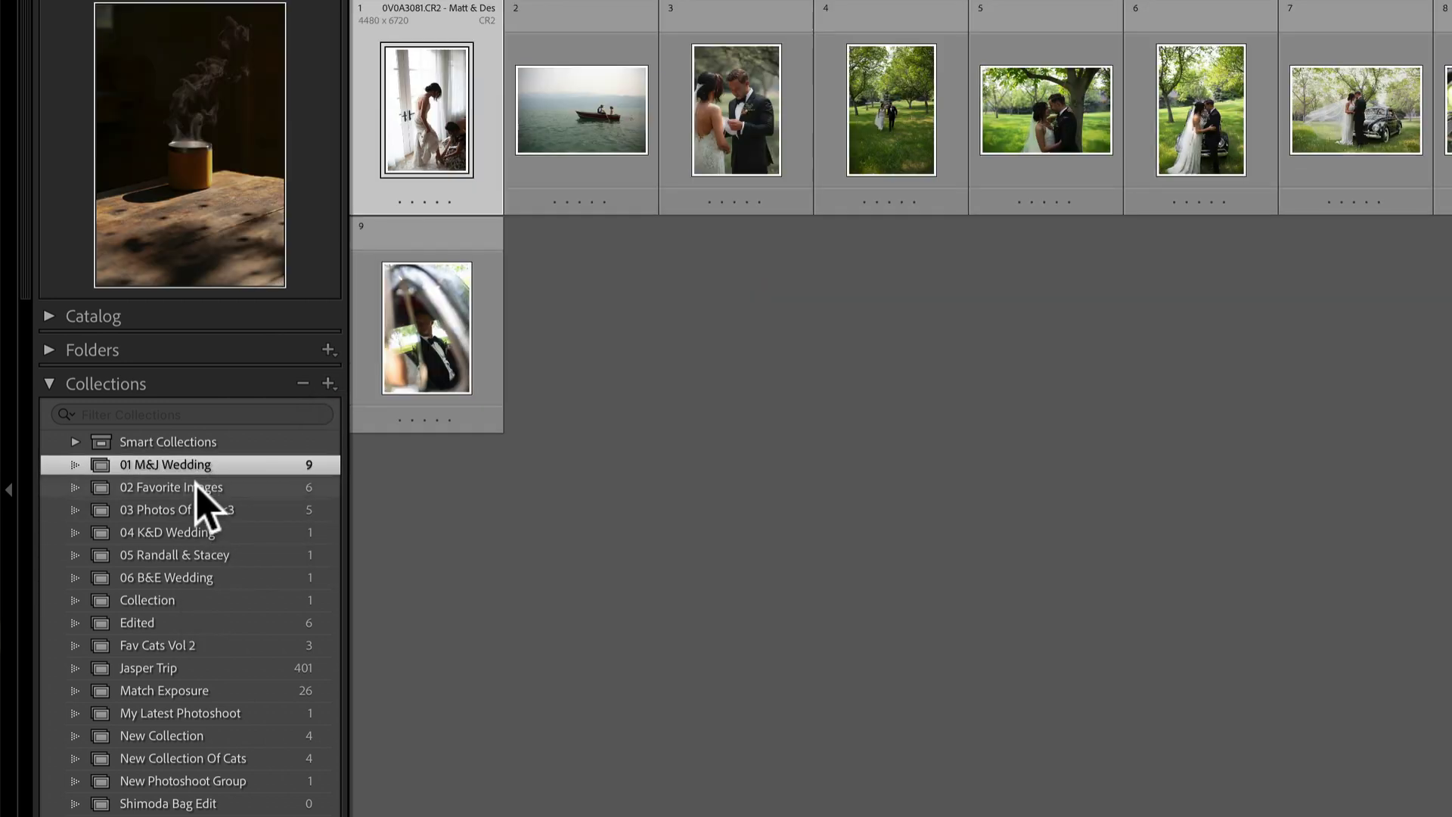
click(199, 490)
click(227, 510)
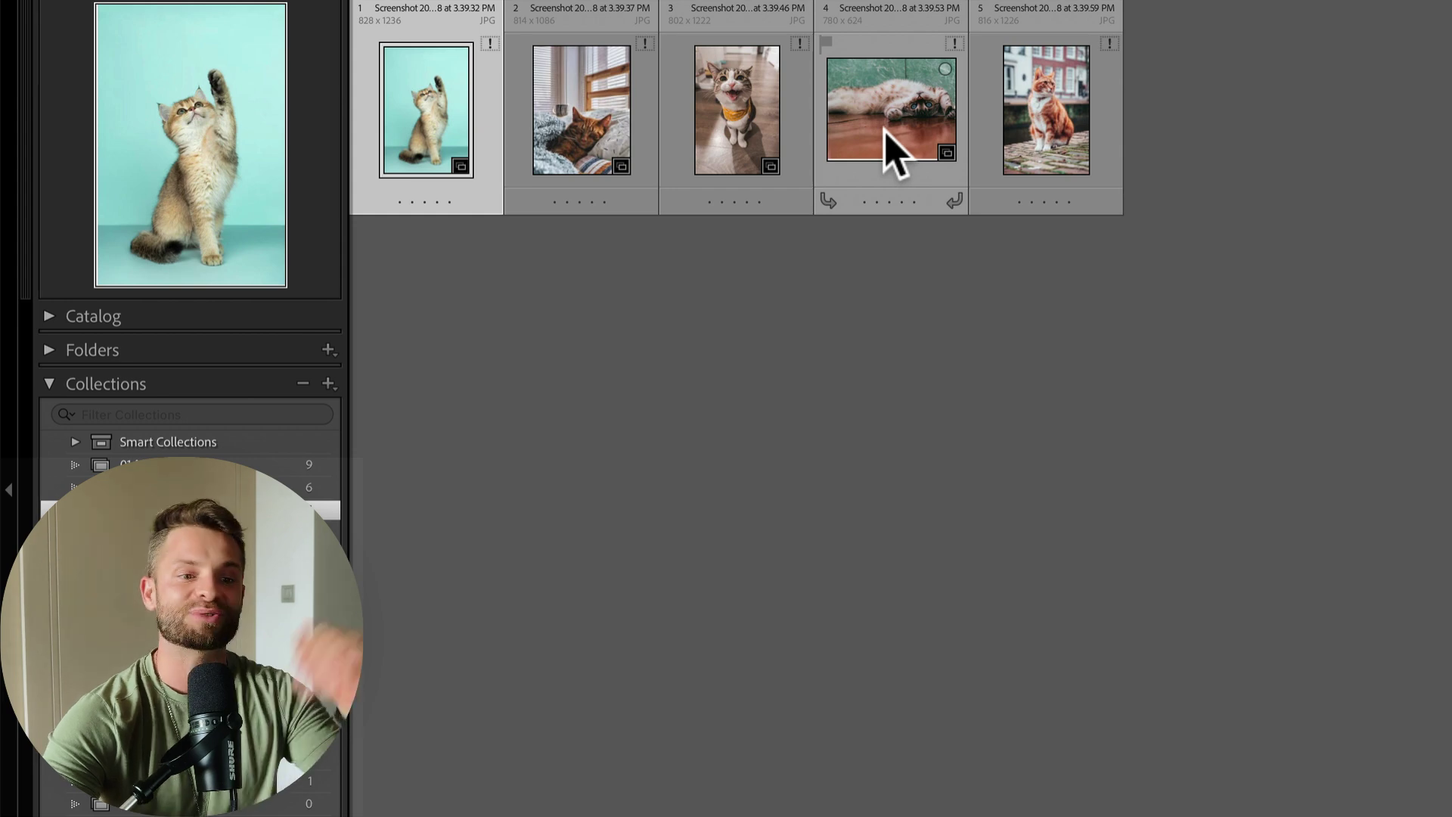
Step: Create a new regular collection named 'My new shoot - Dog shots'
click(328, 384)
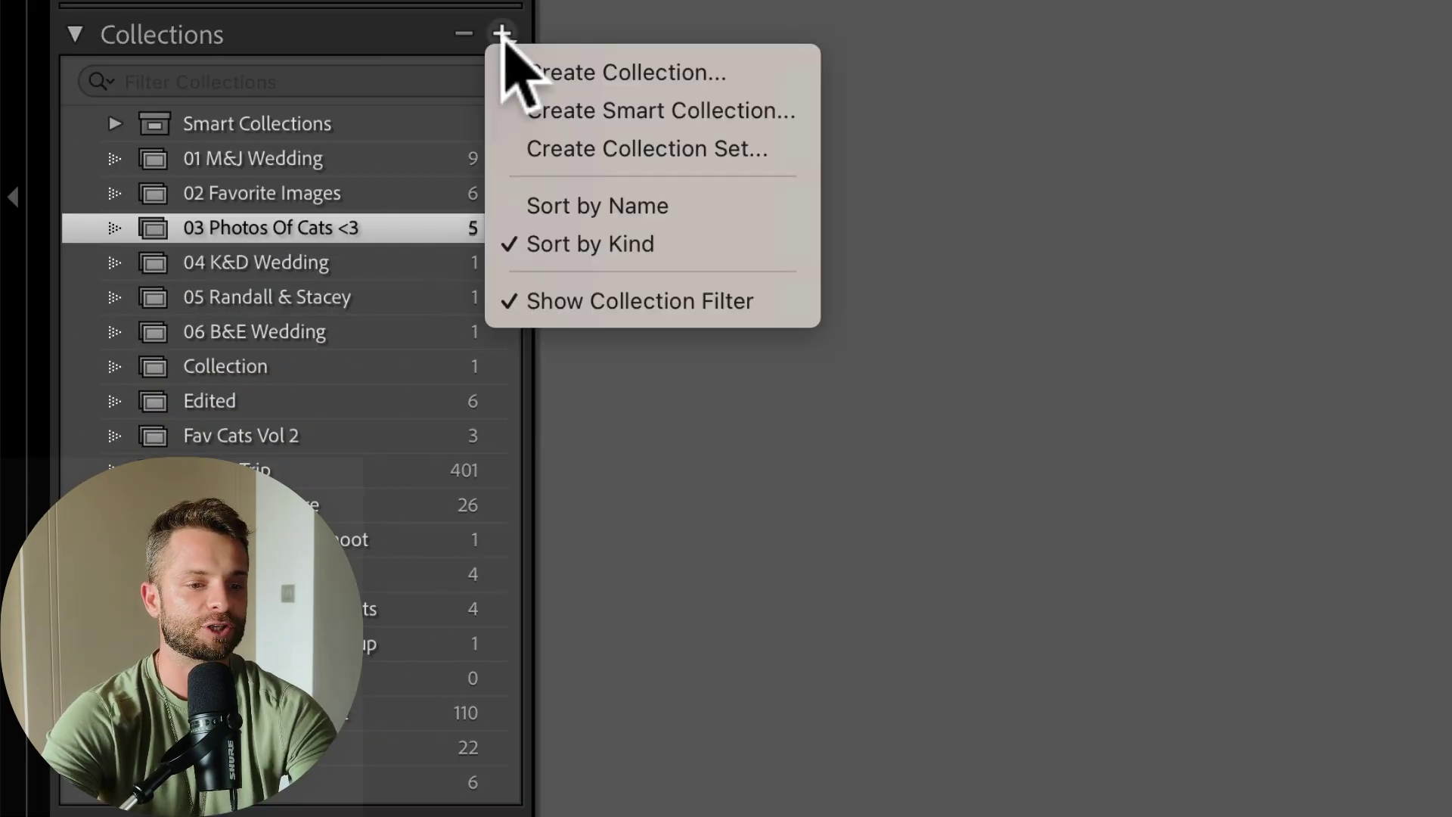
click(582, 72)
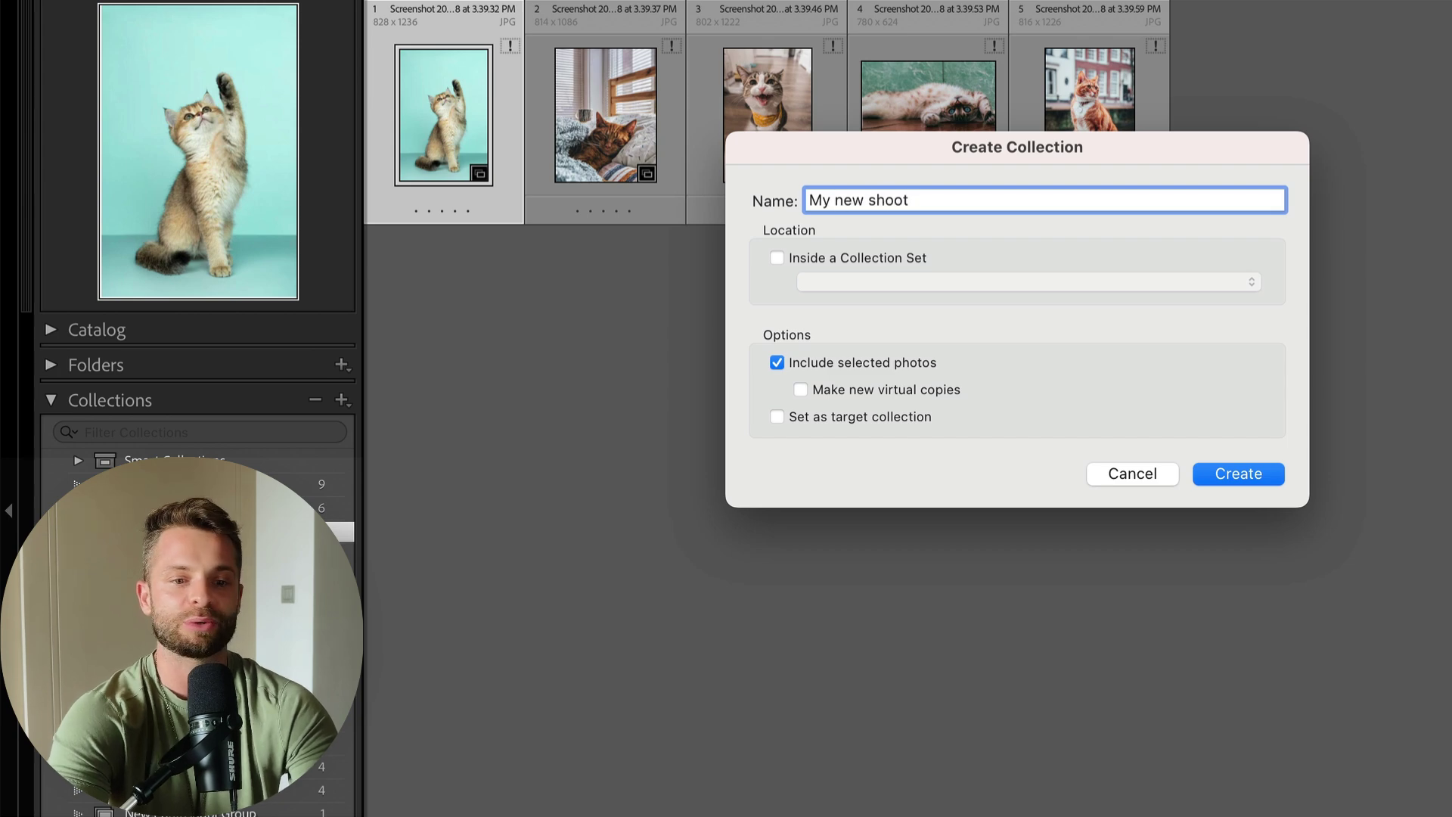
text(s)
key(Return)
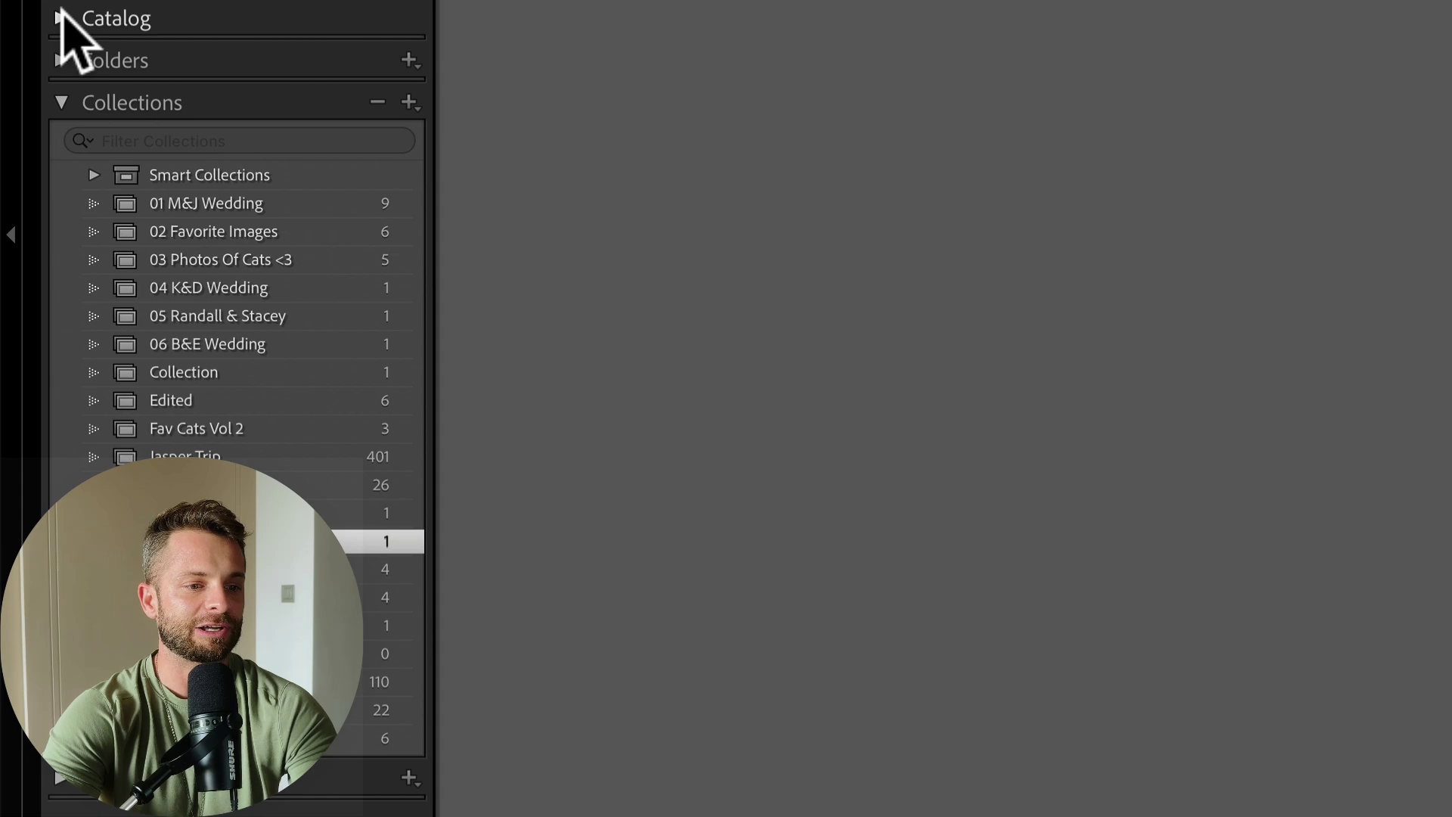
Step: From All Photographs, add three desert sunset photos, including 2683 and 2691, to the dog shots collection
click(61, 15)
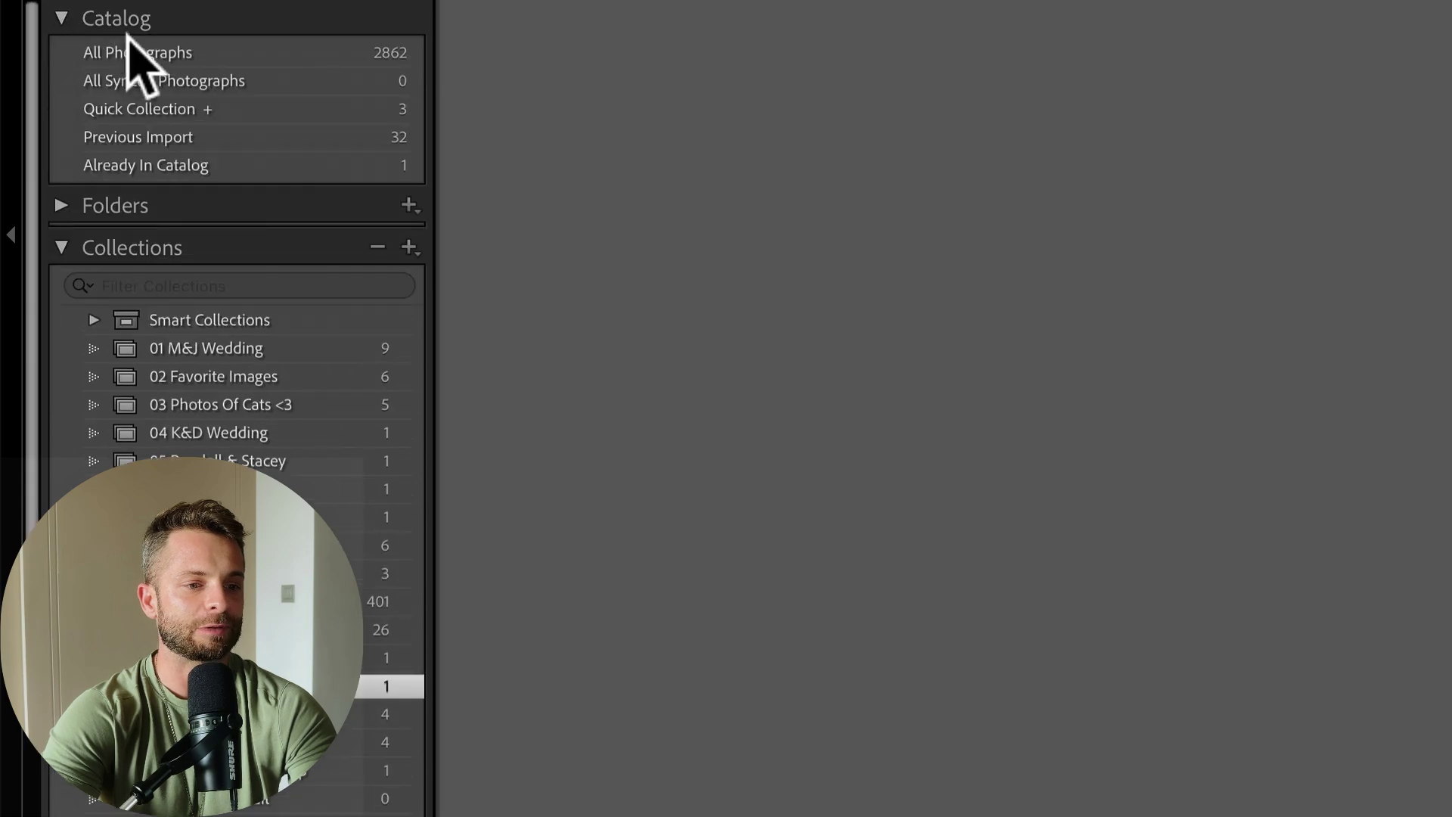
click(145, 57)
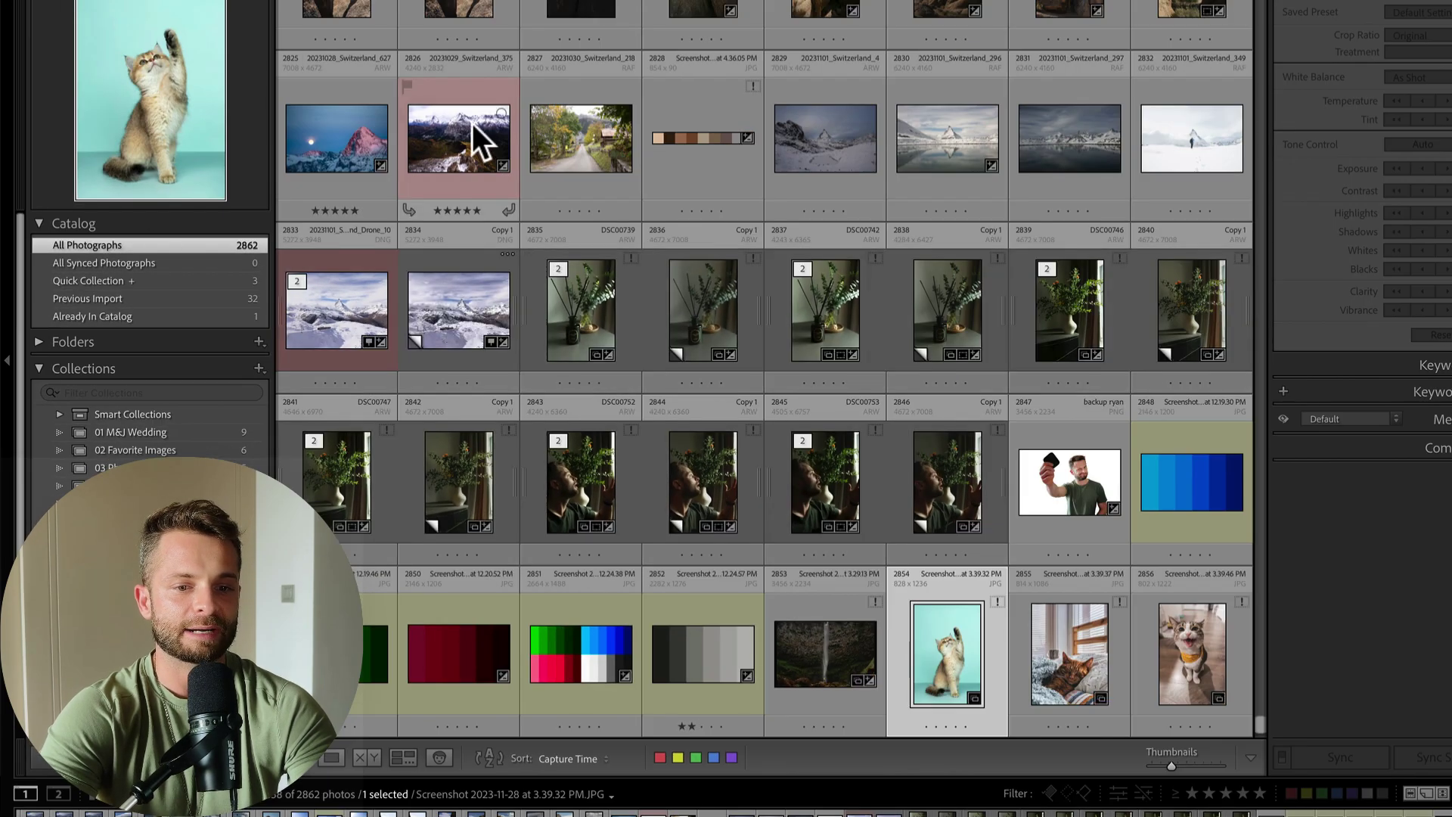
scroll(510, 219, up, 1)
scroll(510, 220, up, 15)
super+click(632, 274)
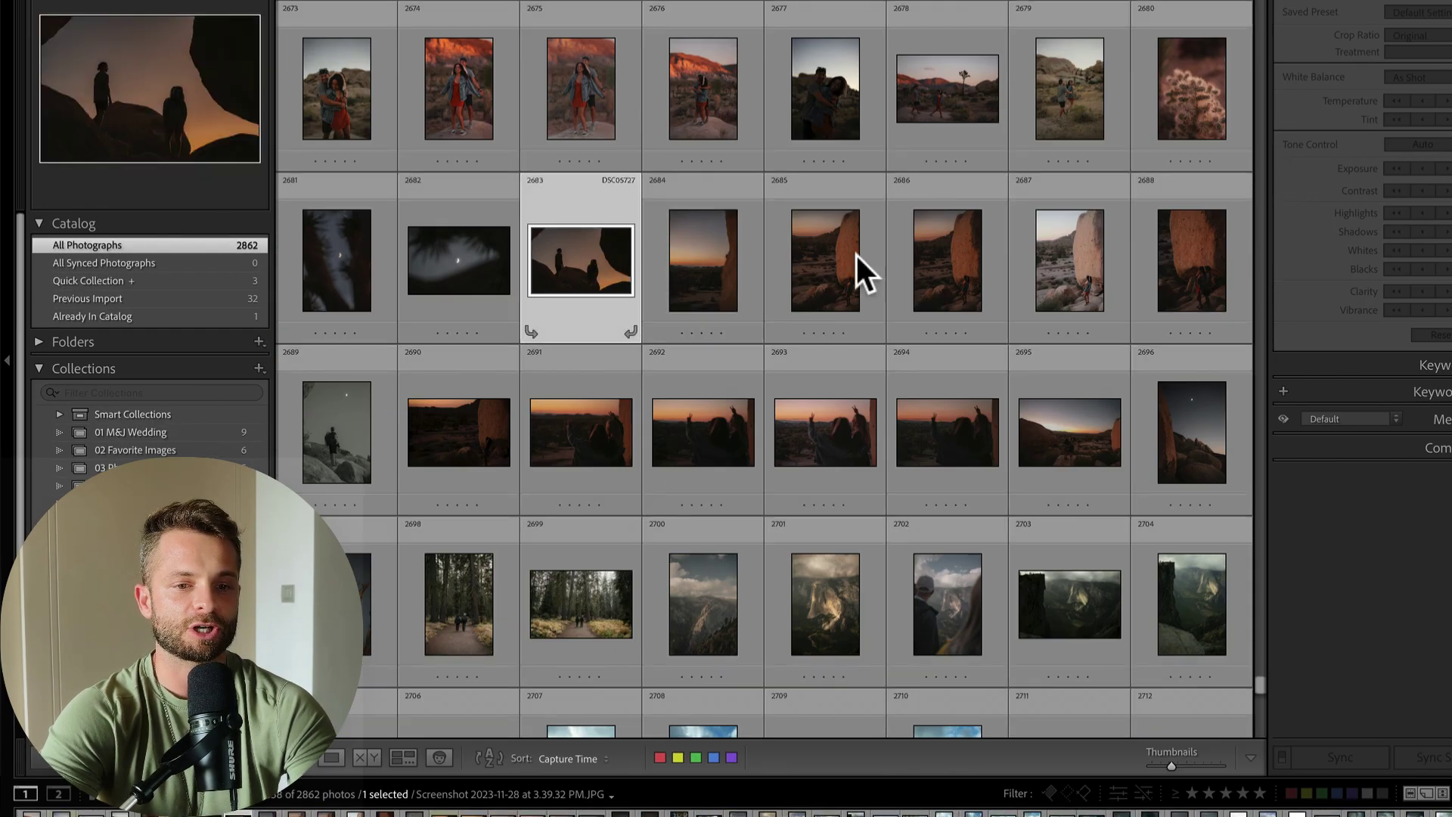
super+click(595, 431)
scroll(596, 396, down, 2)
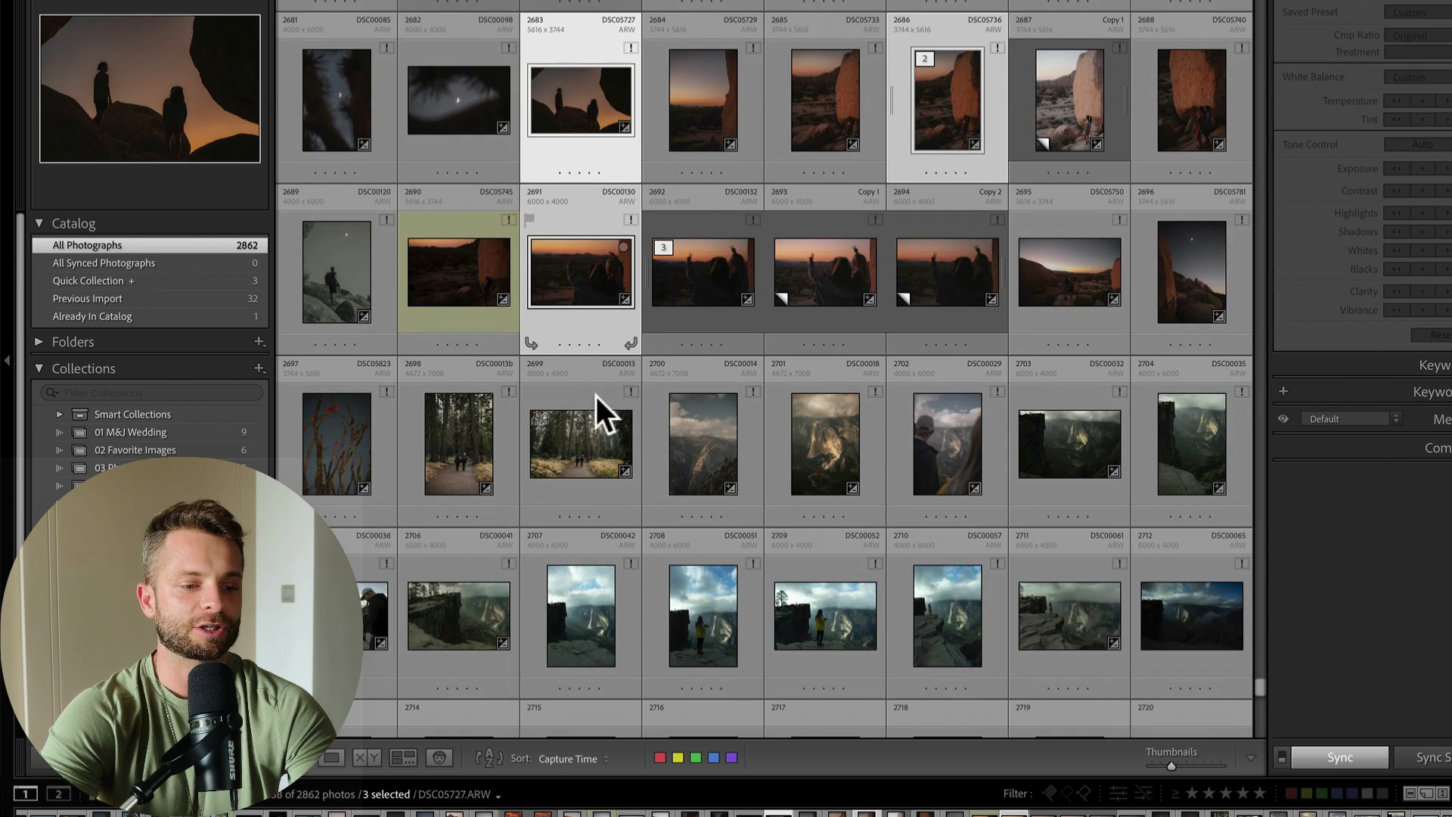
drag(579, 255, 152, 573)
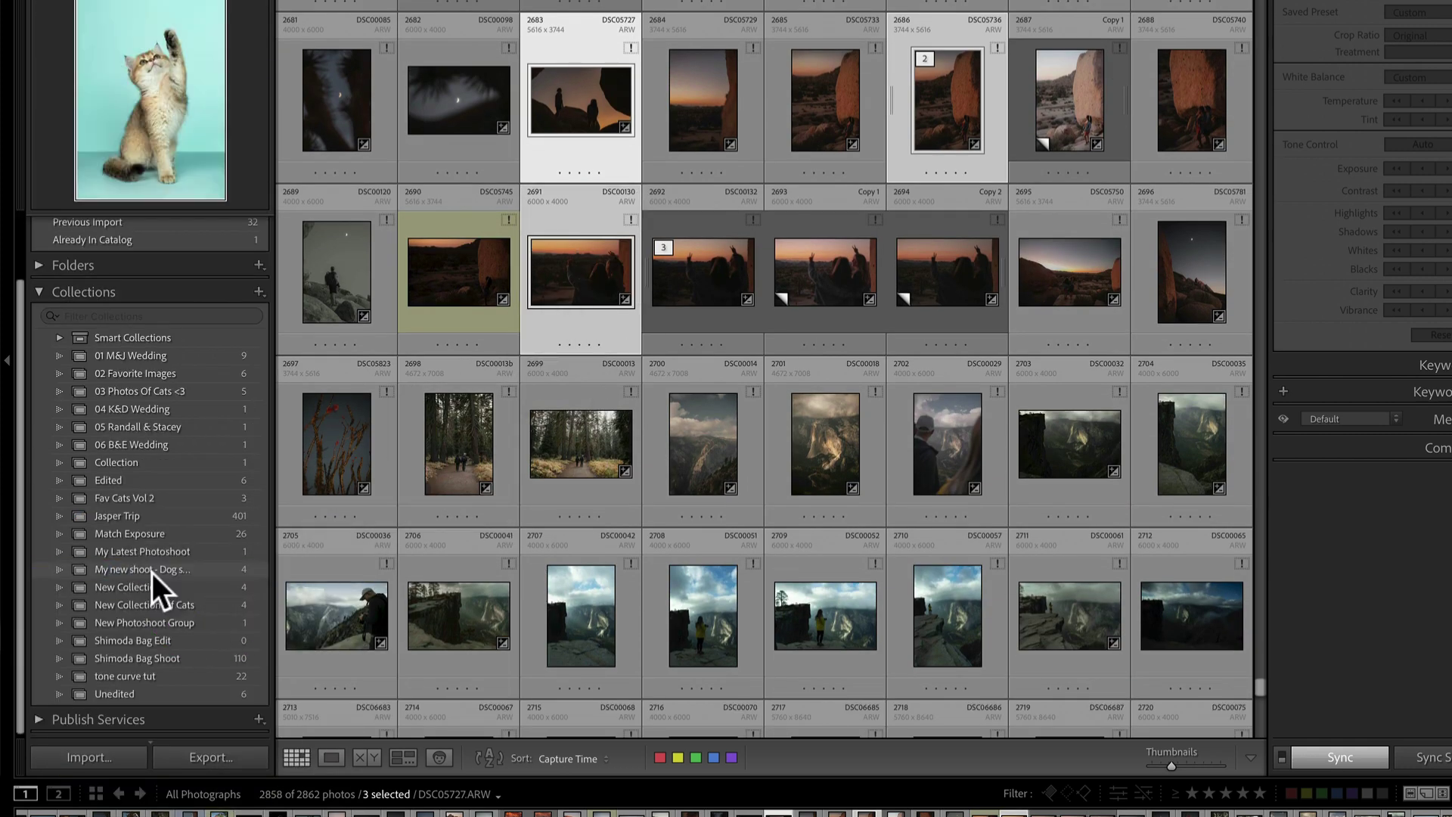
Step: Preview New Collection and My Latest Photoshoot, then return to the dog shots collection
click(156, 588)
click(159, 568)
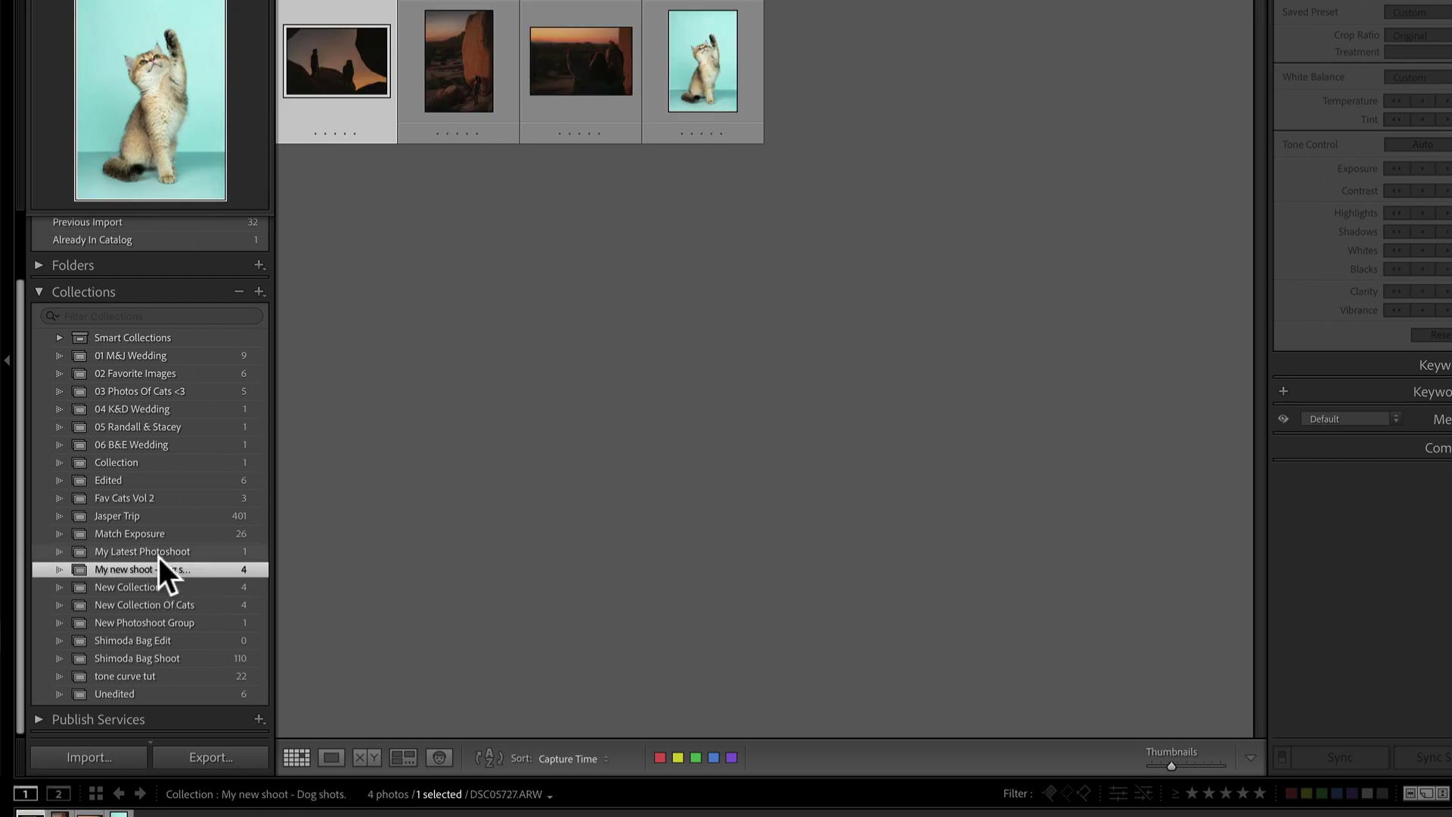
click(162, 552)
click(165, 569)
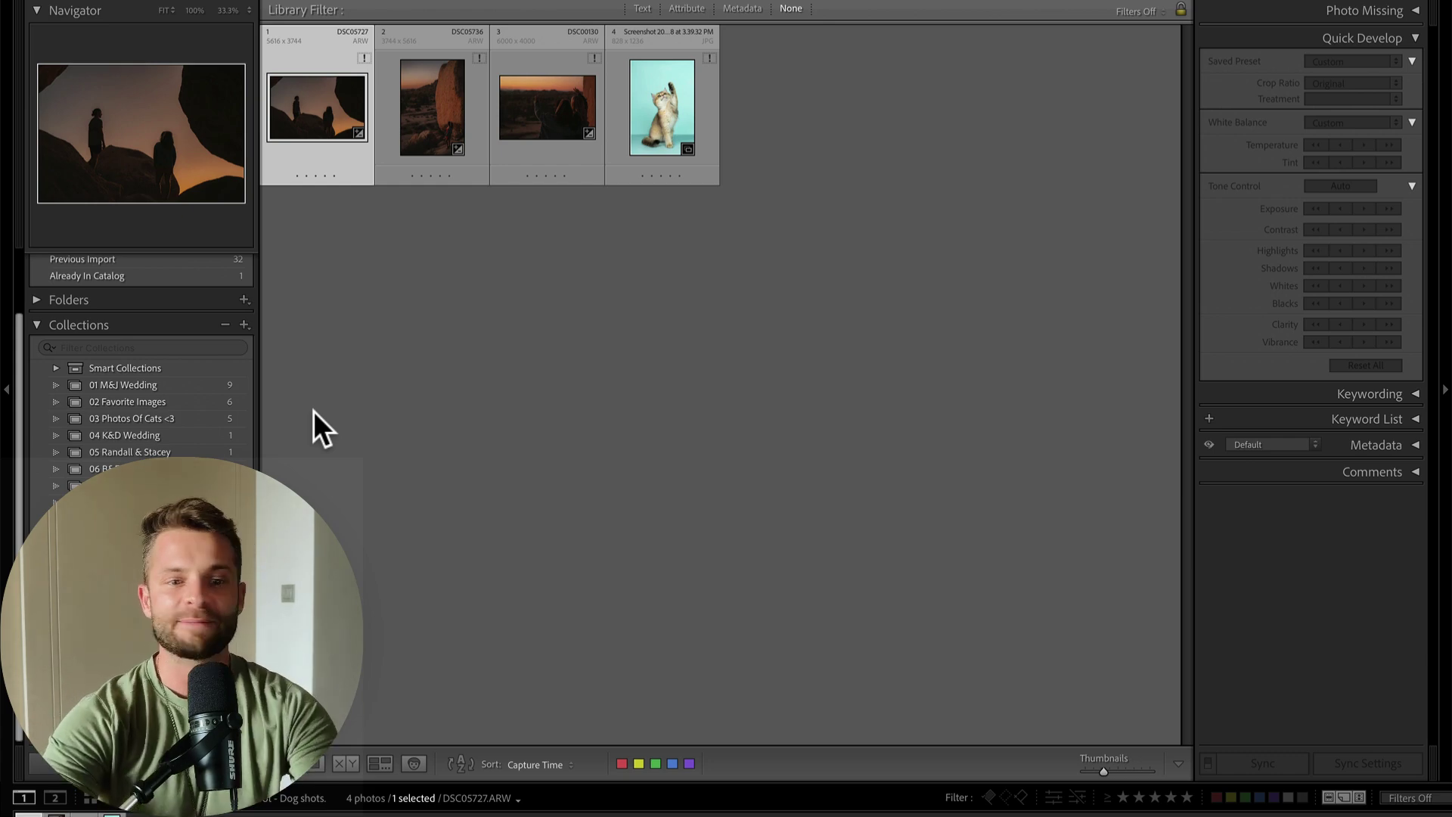
Step: Select the cat photo in the four-photo dog shots collection
click(673, 98)
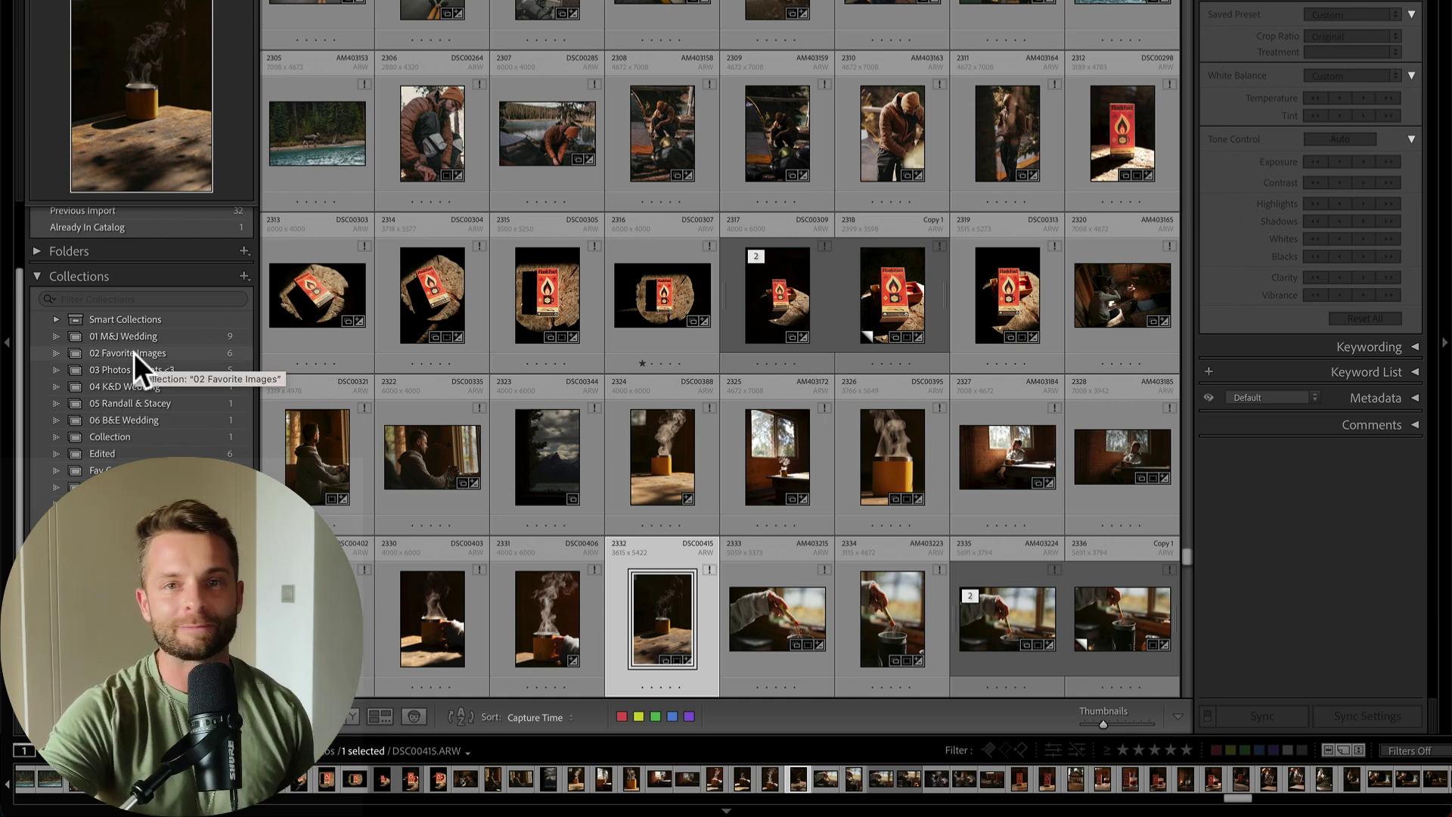
Step: Create a collection set named 'My Photoshoot 2024'
click(244, 276)
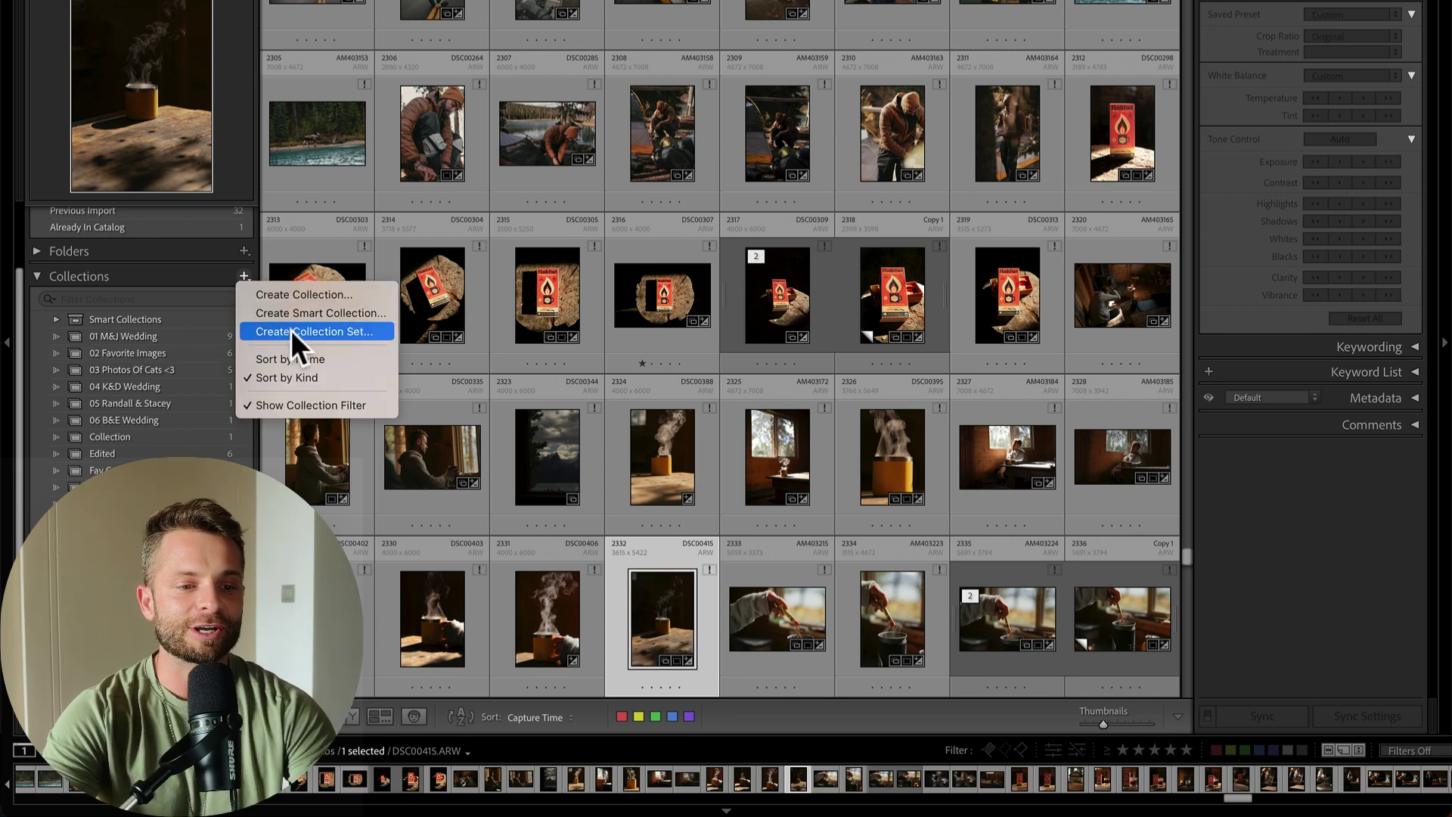
click(290, 330)
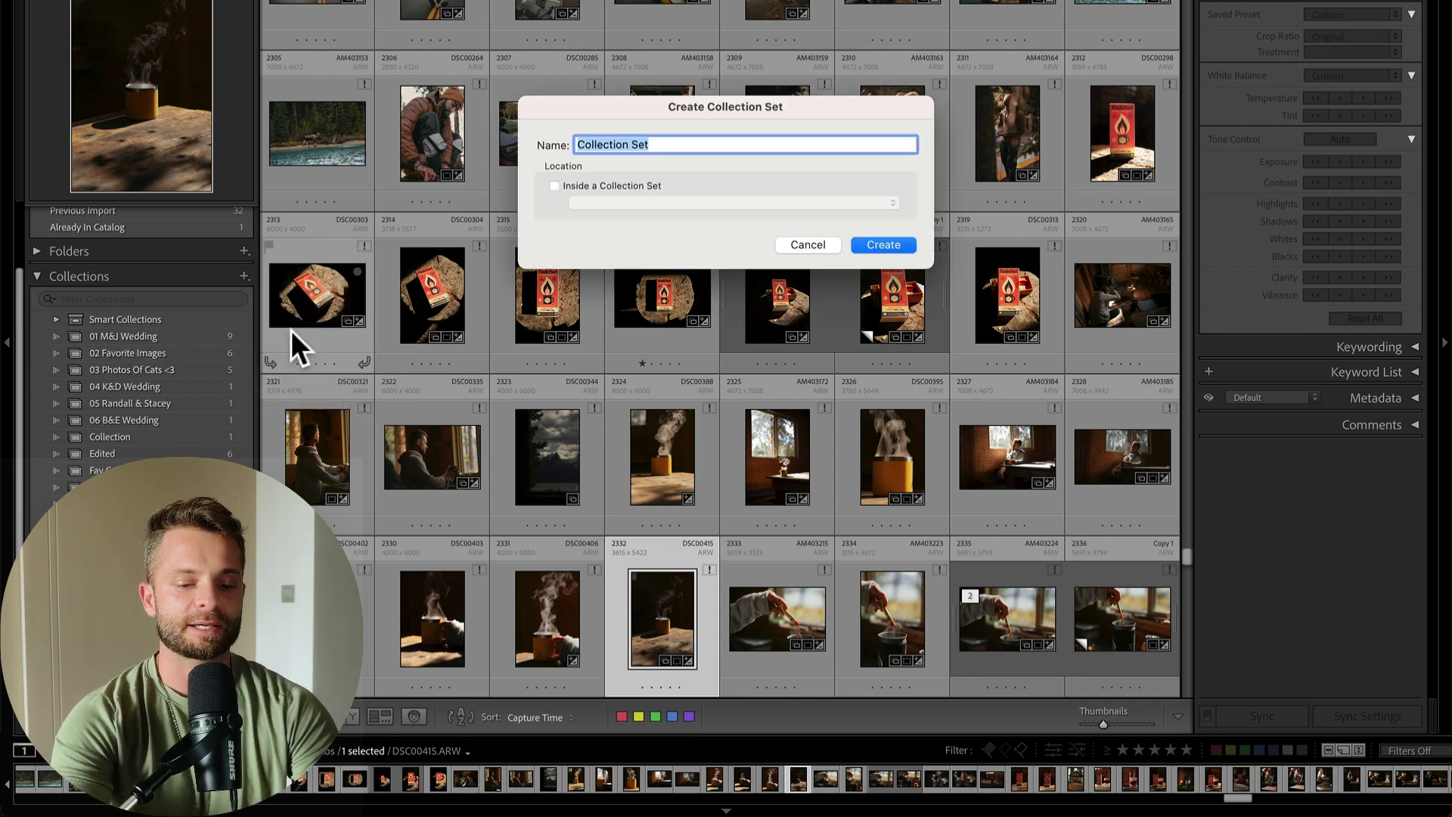
text(My Photoshoot 2024)
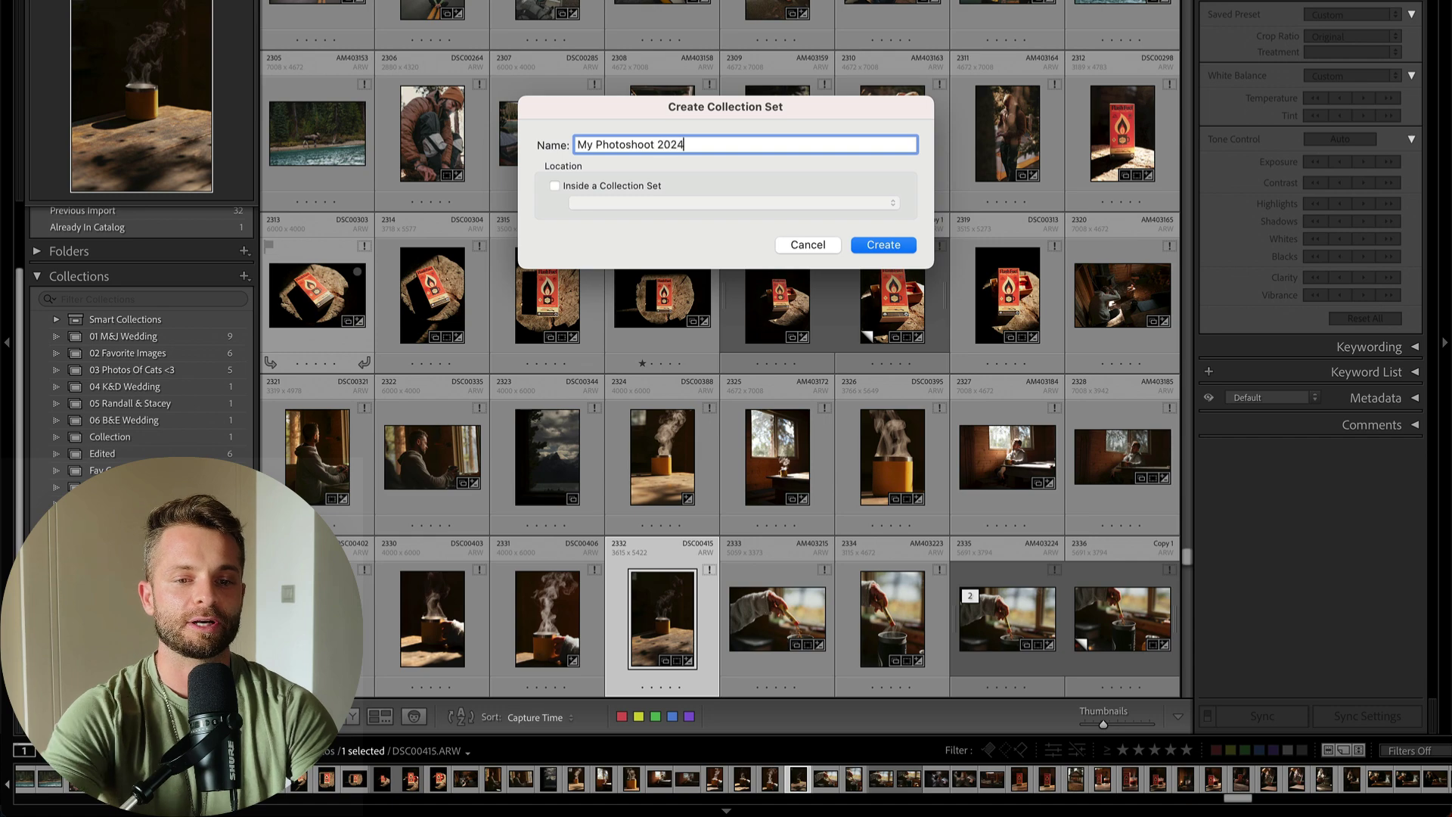
click(883, 244)
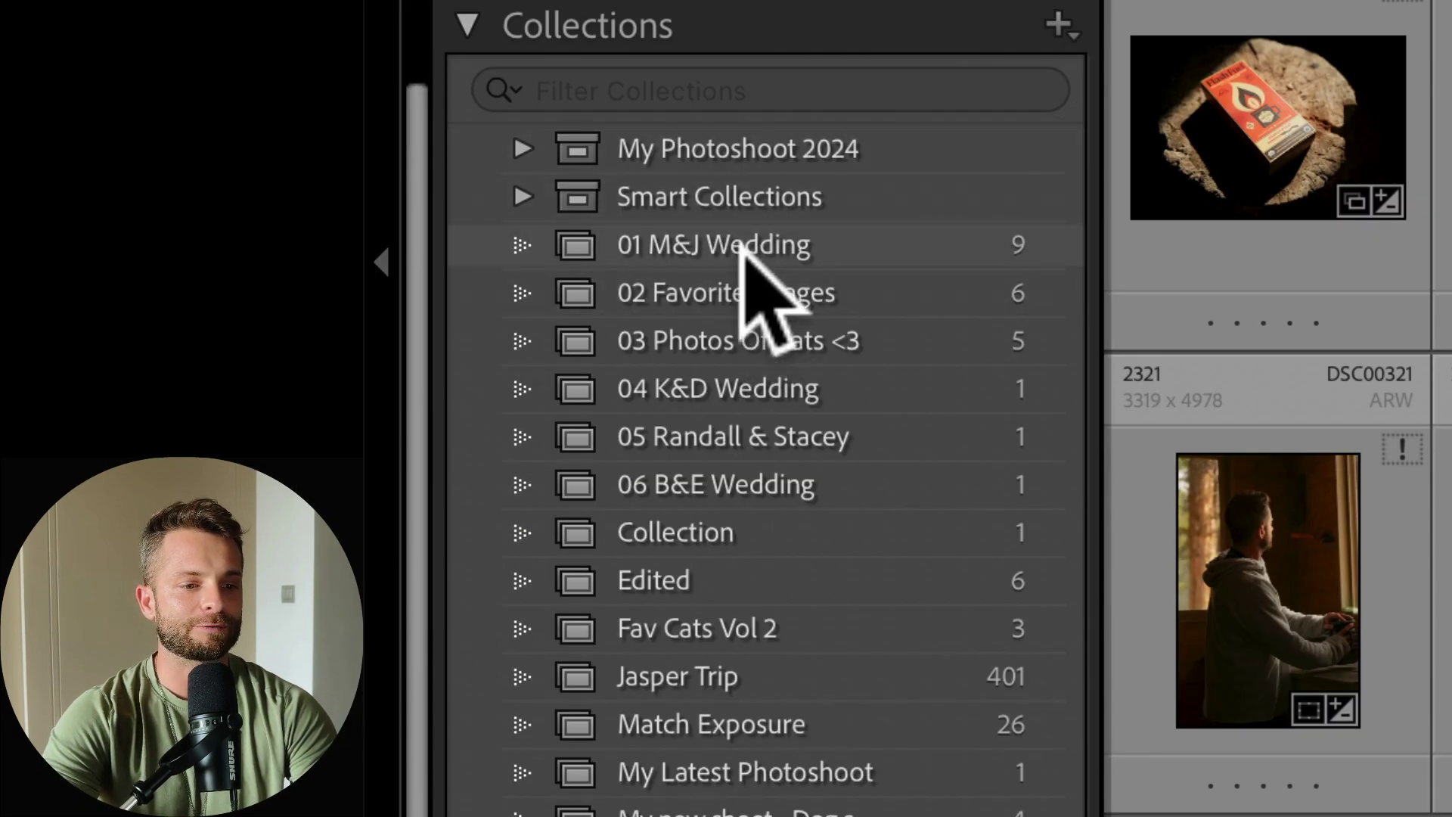
Step: Move 01 M&J Wedding, 03 Photos Of Cats <3 and 04 K&D Wedding into My Photoshoot 2024, then view 04 K&D Wedding
drag(741, 248, 741, 151)
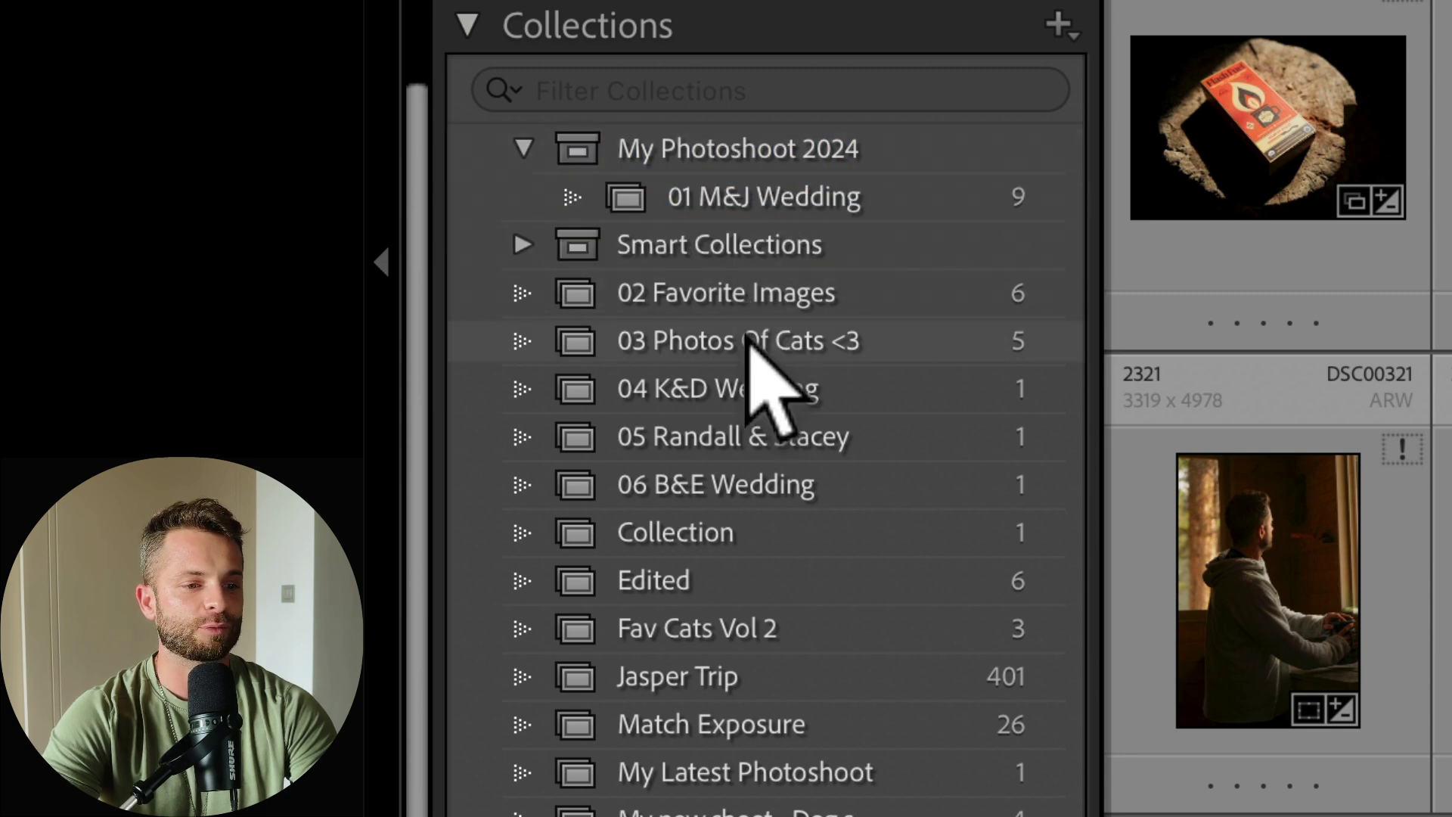
drag(752, 344, 564, 202)
drag(133, 392, 134, 348)
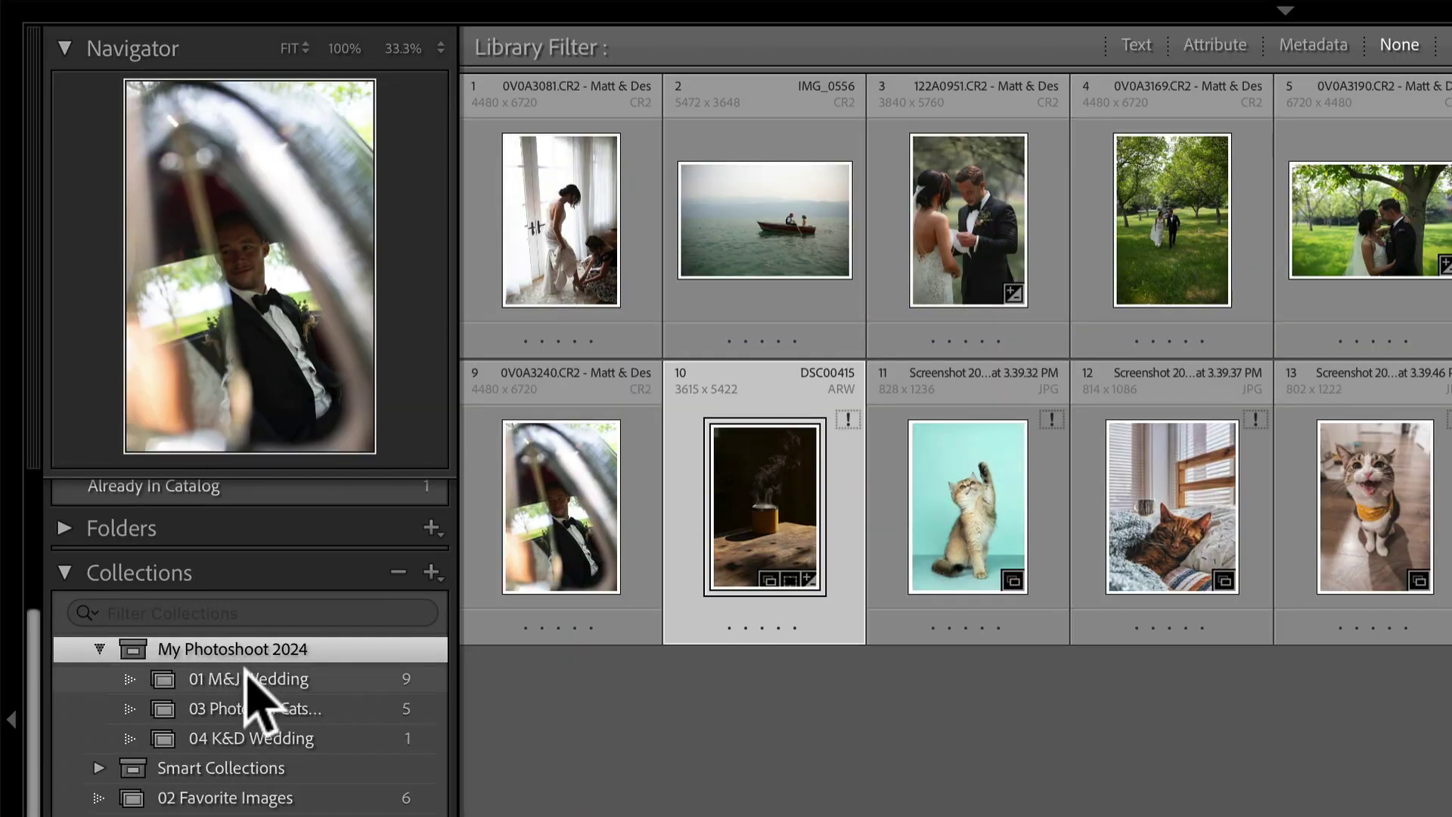
click(261, 709)
click(281, 738)
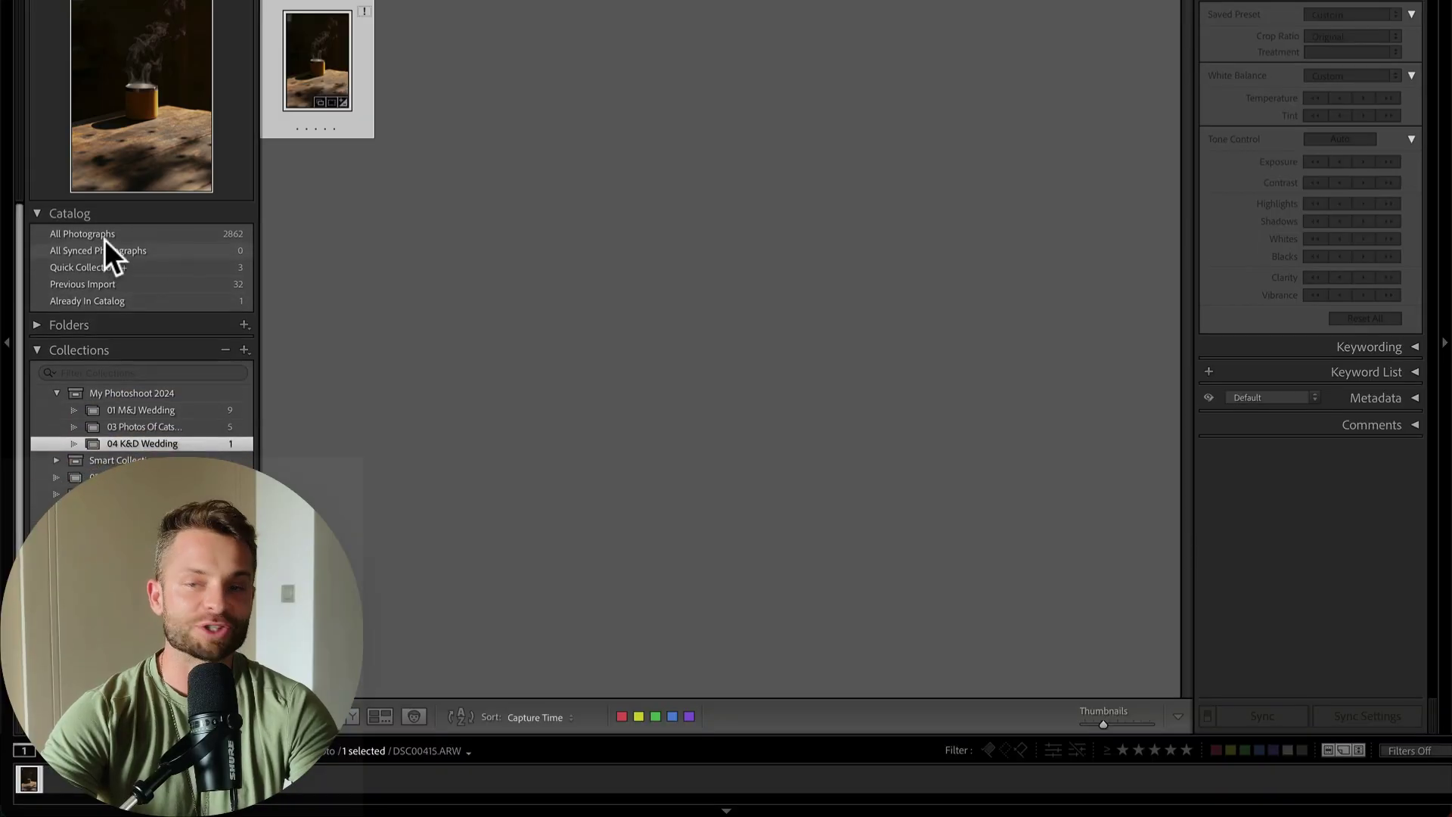
Step: Show All Photographs and start a new smart collection from the Collections + menu
click(184, 367)
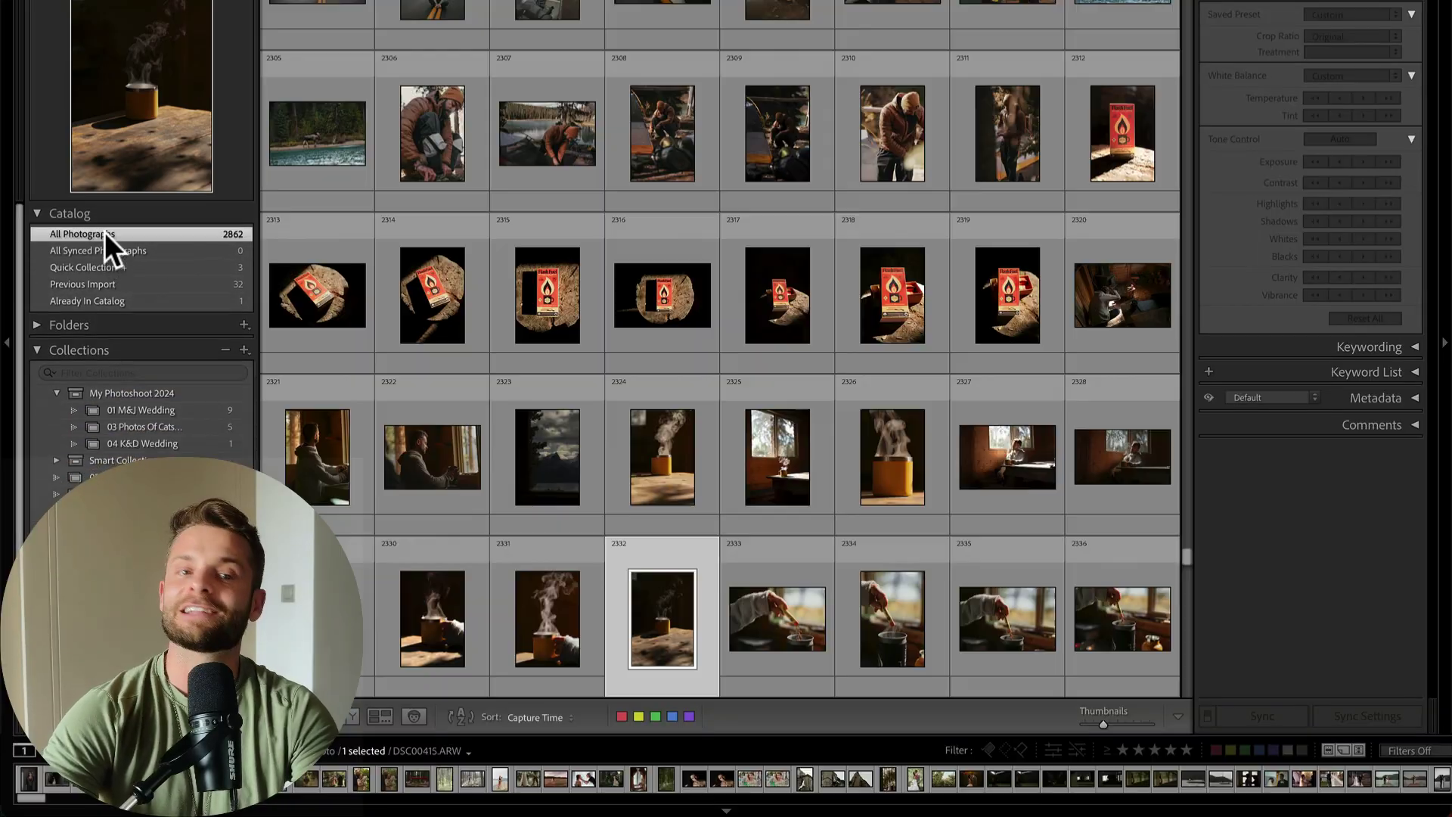
click(244, 350)
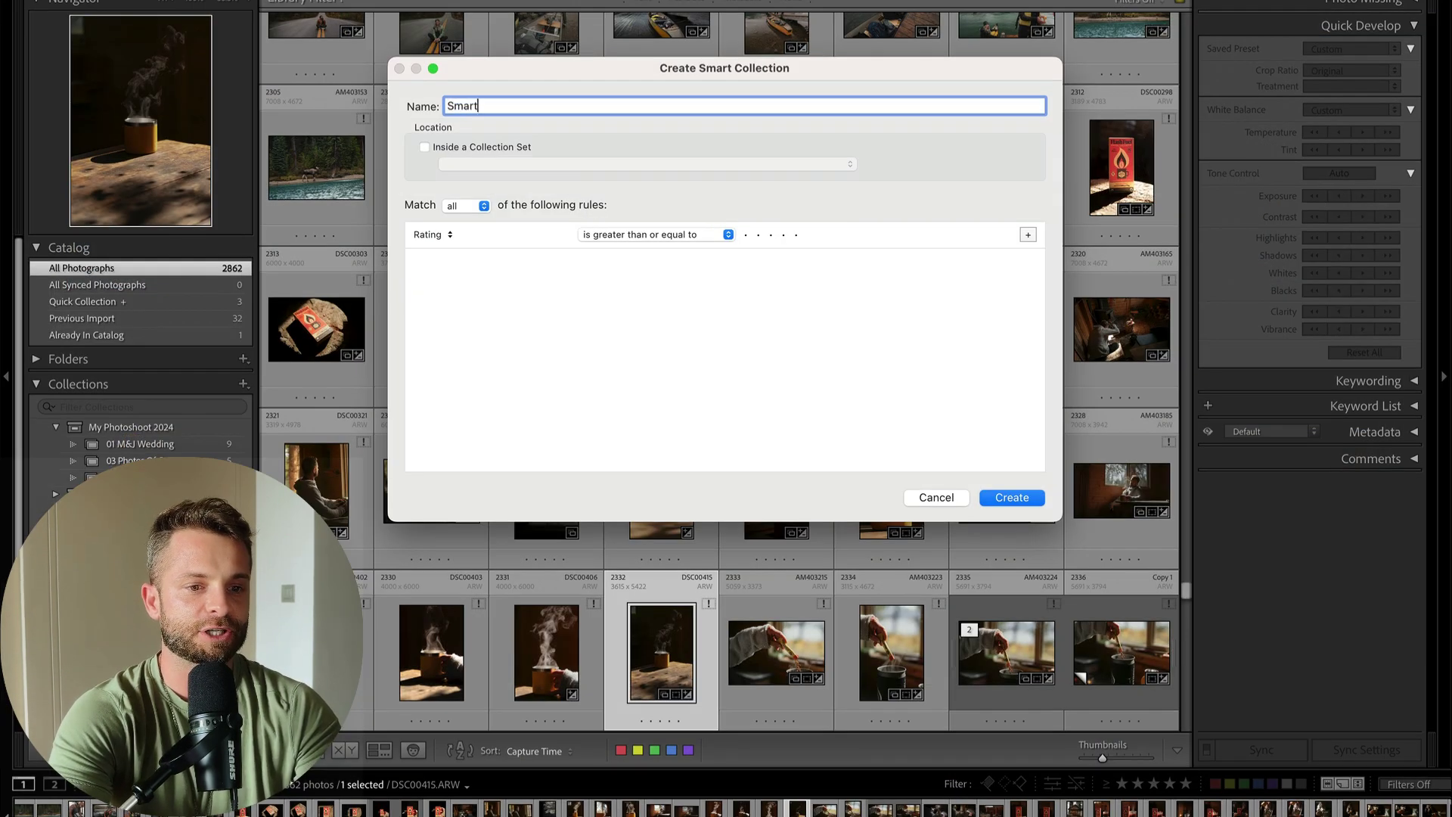
Step: Name the smart collection '2021 Photos' with a rule of Capture Date is in the range
text(Collections With Photos From 20)
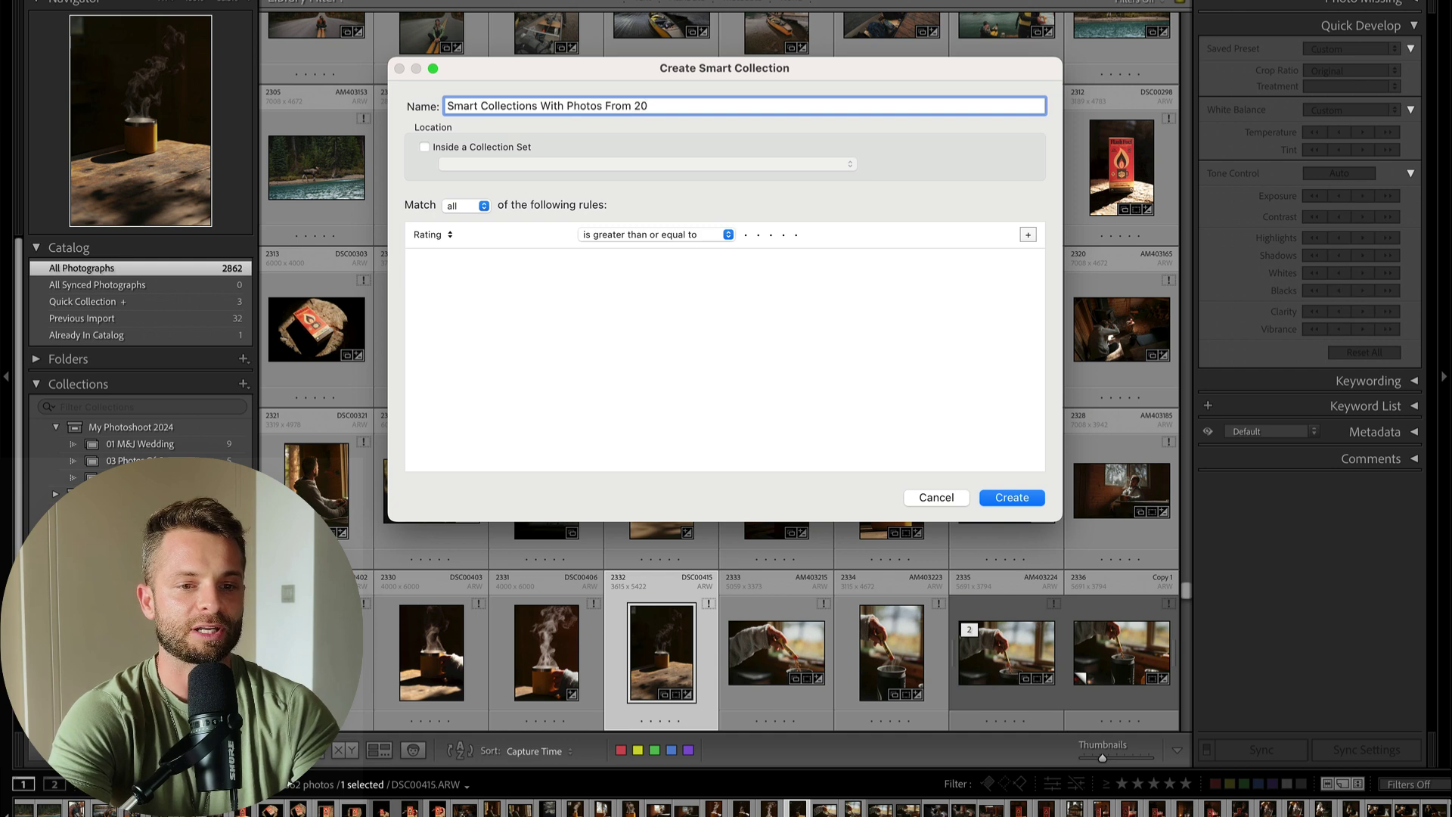
text(21)
click(432, 235)
mouse_move(484, 389)
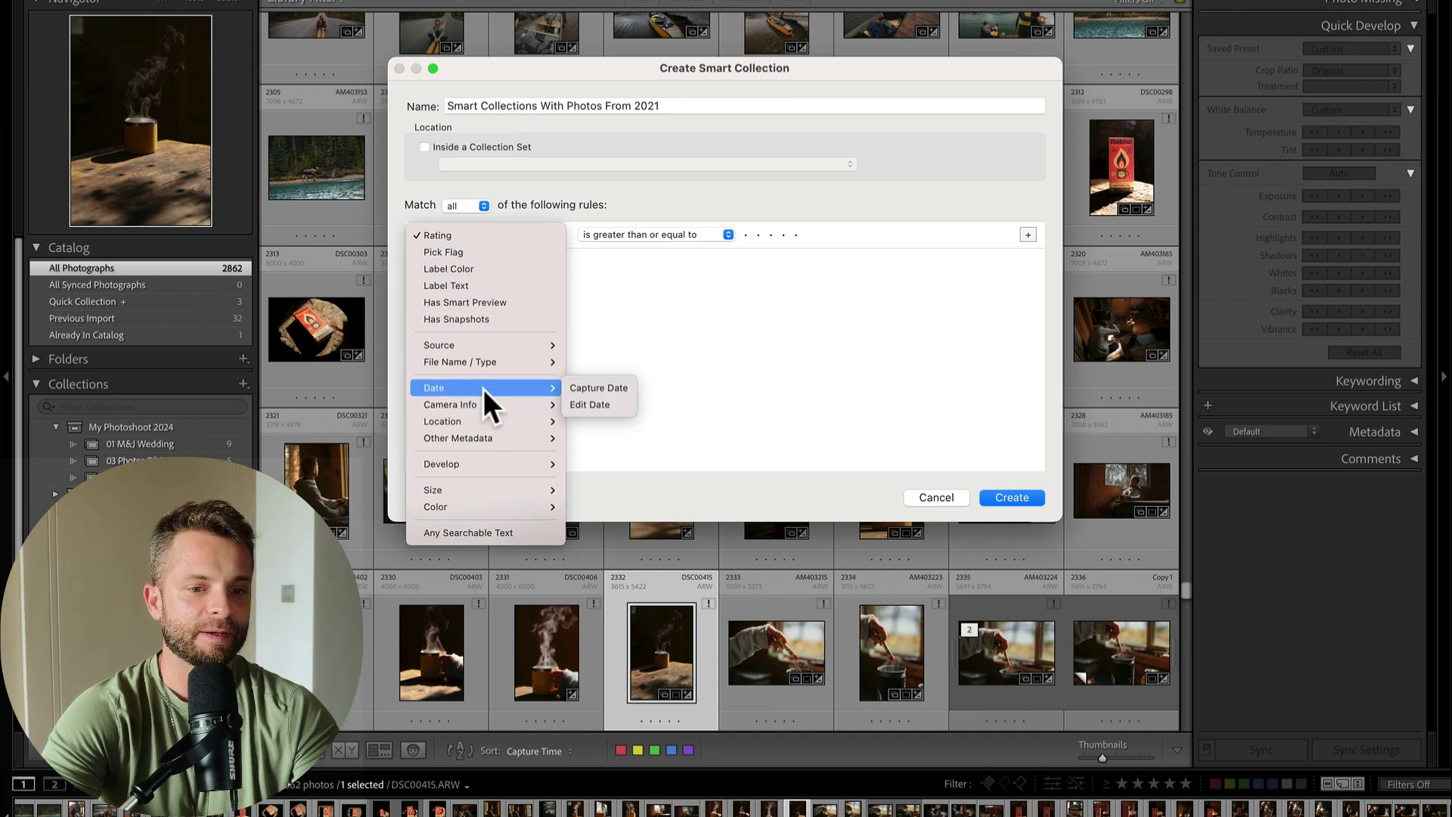
click(596, 388)
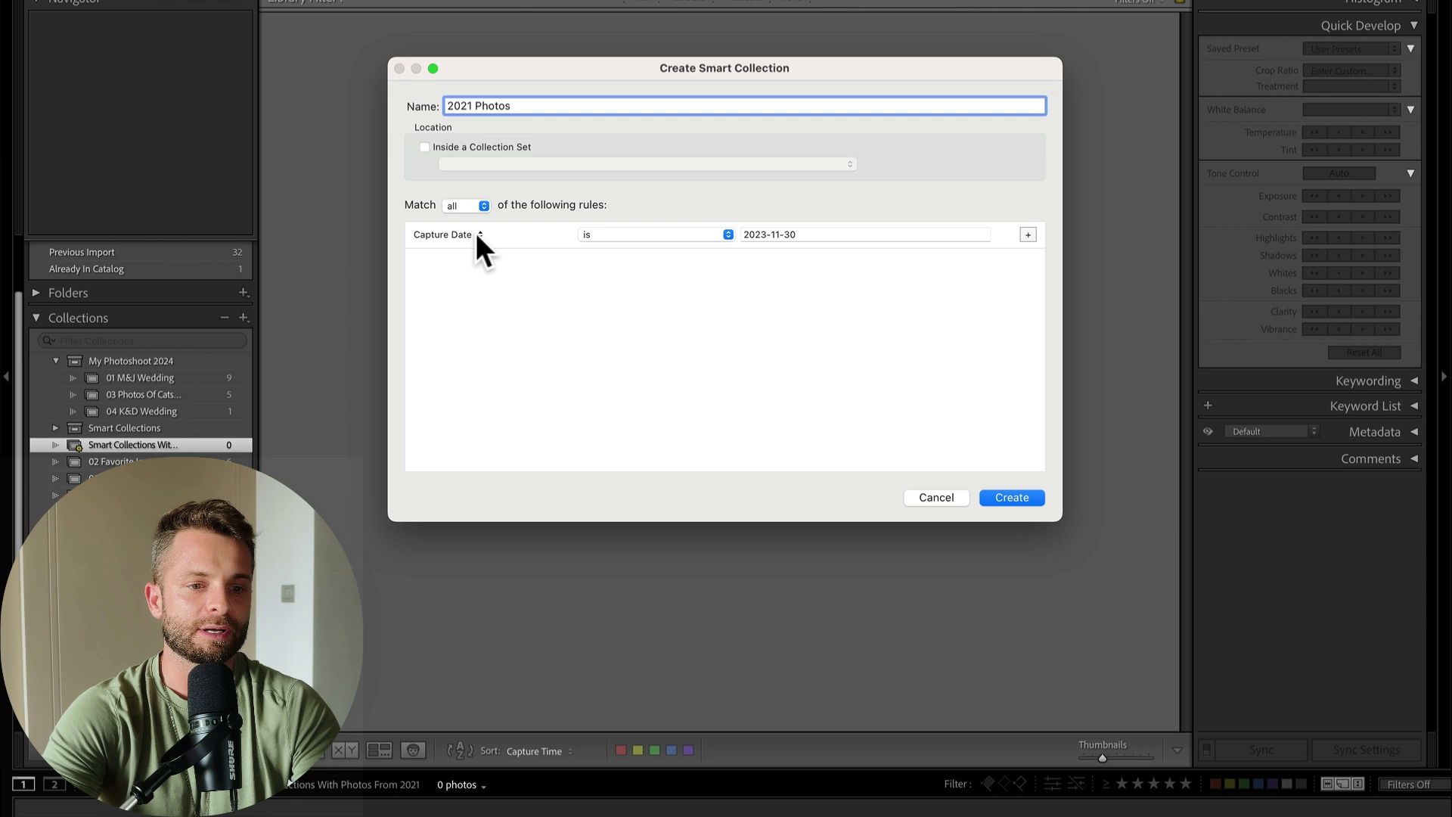
click(475, 233)
click(702, 233)
click(702, 233)
click(646, 236)
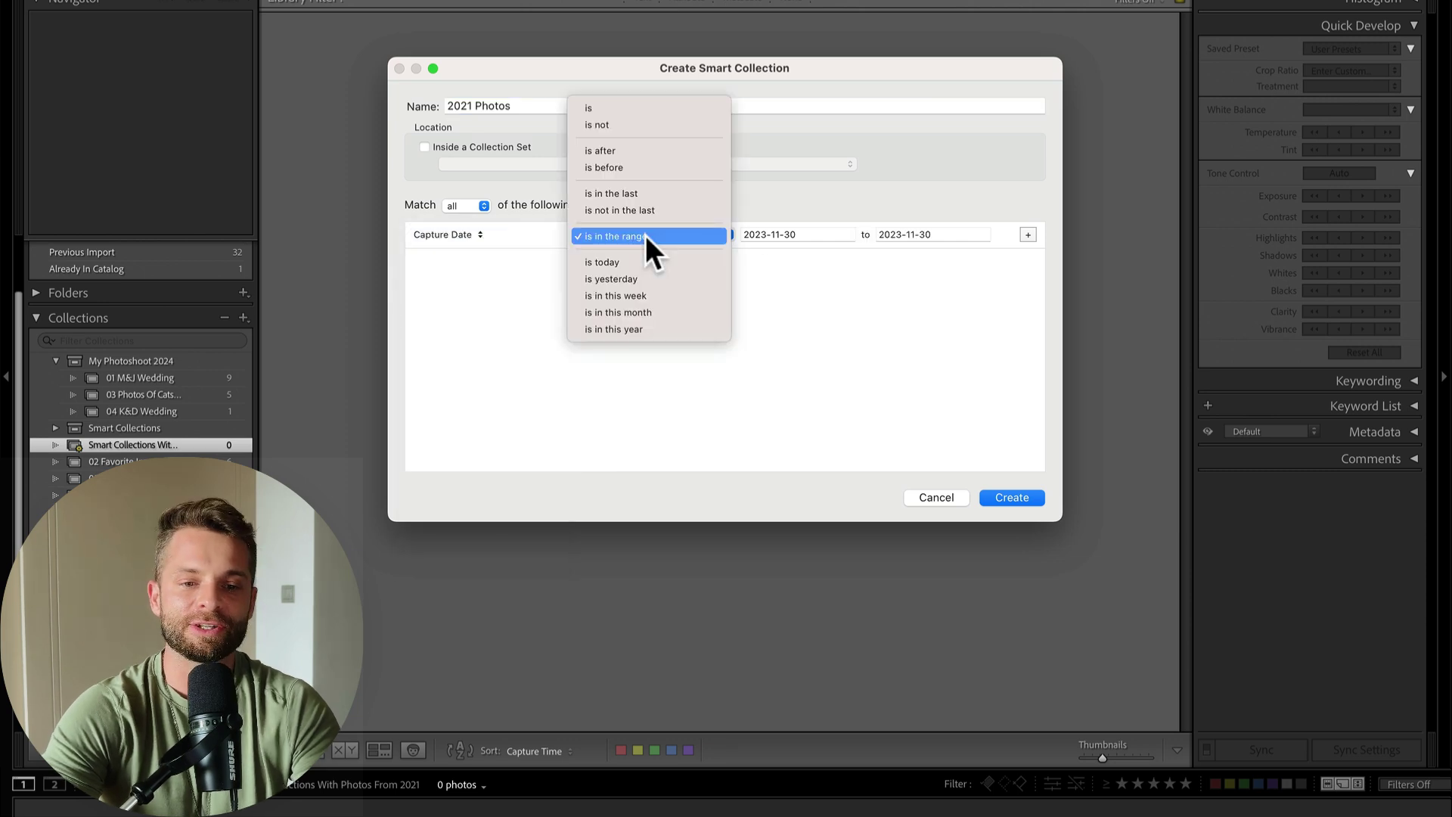
Step: Set the date range to 2021-01-01 through 2021-12-31 and create the smart collection
triple_click(768, 235)
text(20)
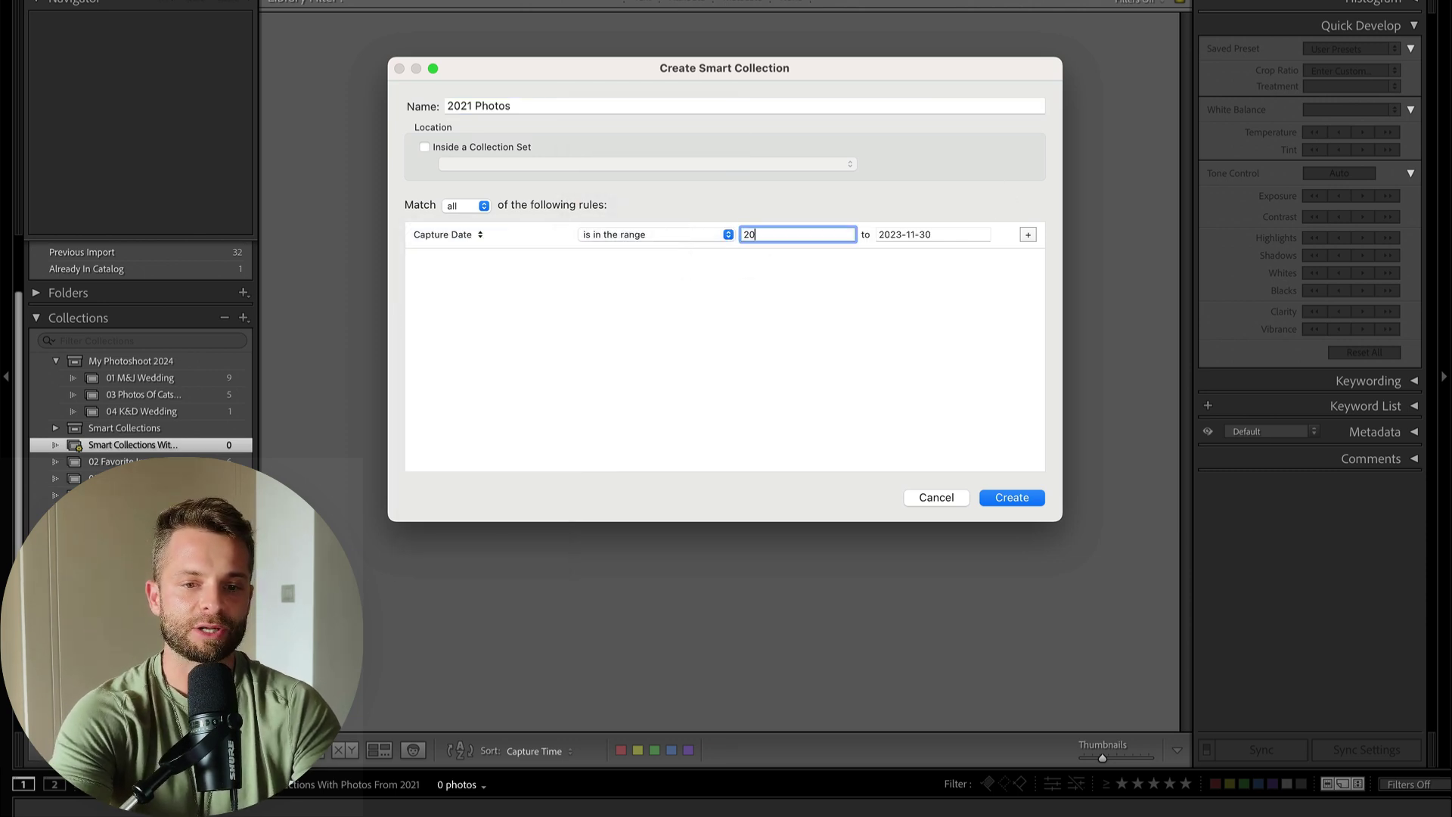
text(21-01-01)
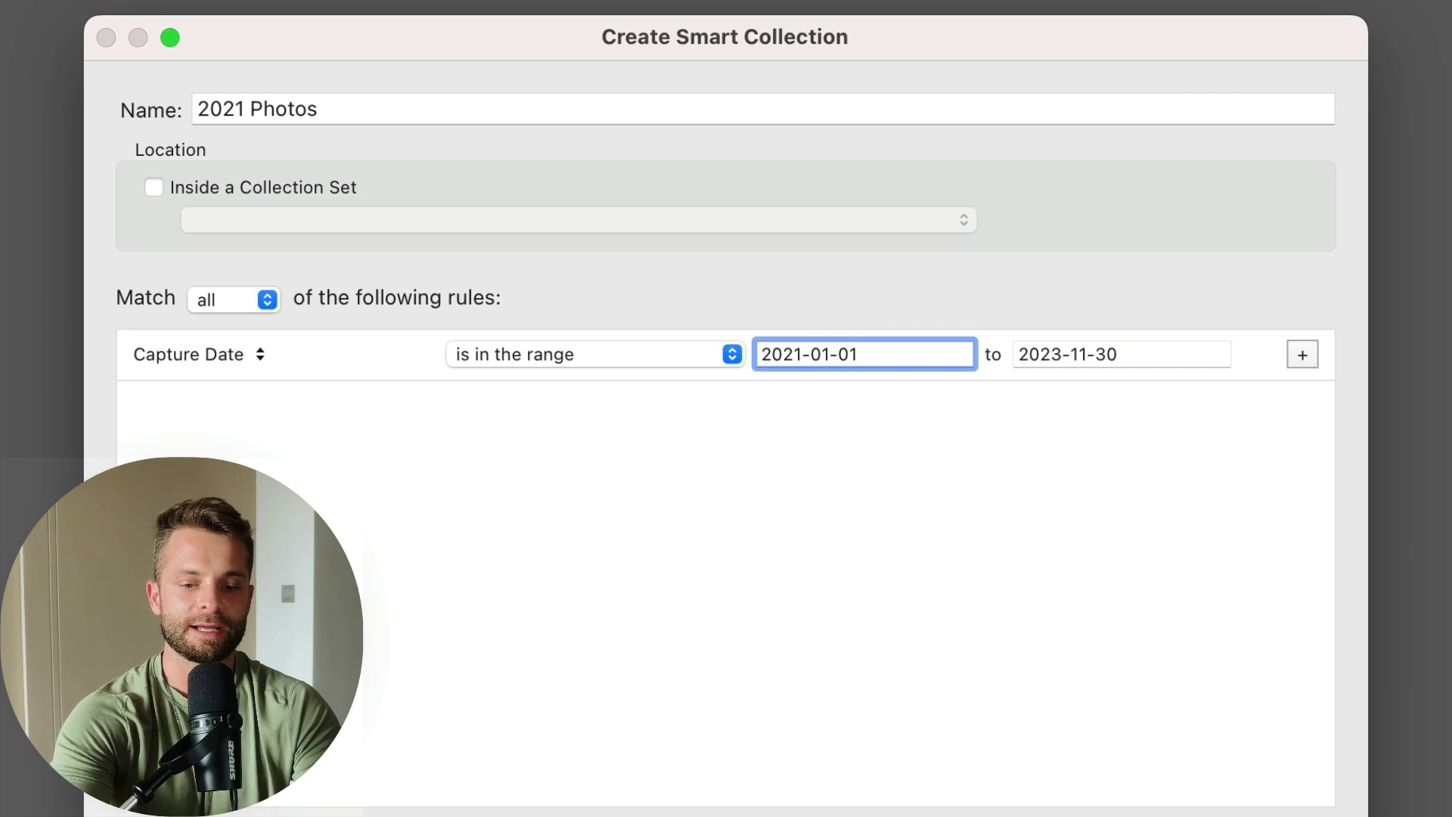
key(Tab)
text(202)
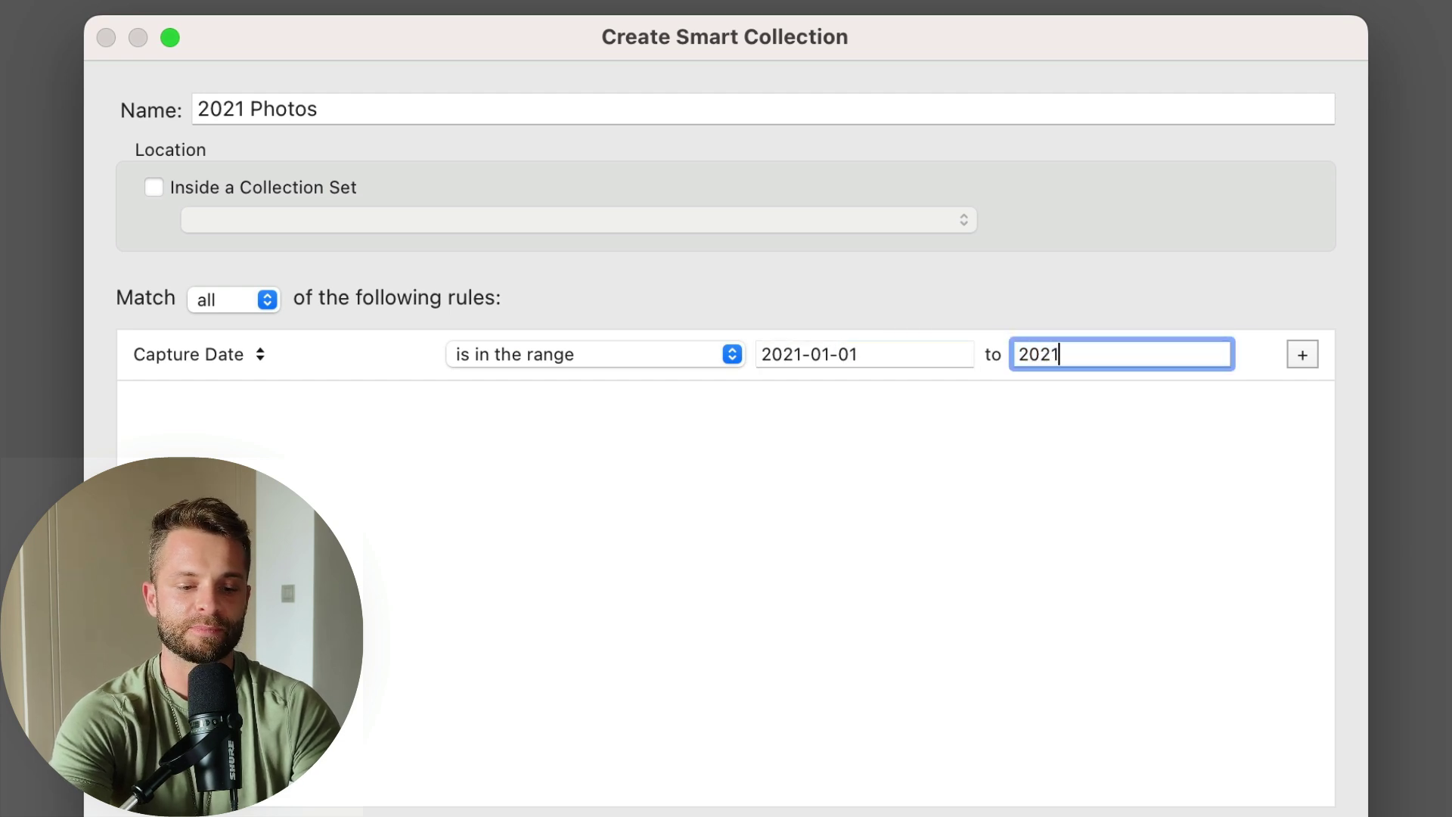
text(1-12-31)
key(Return)
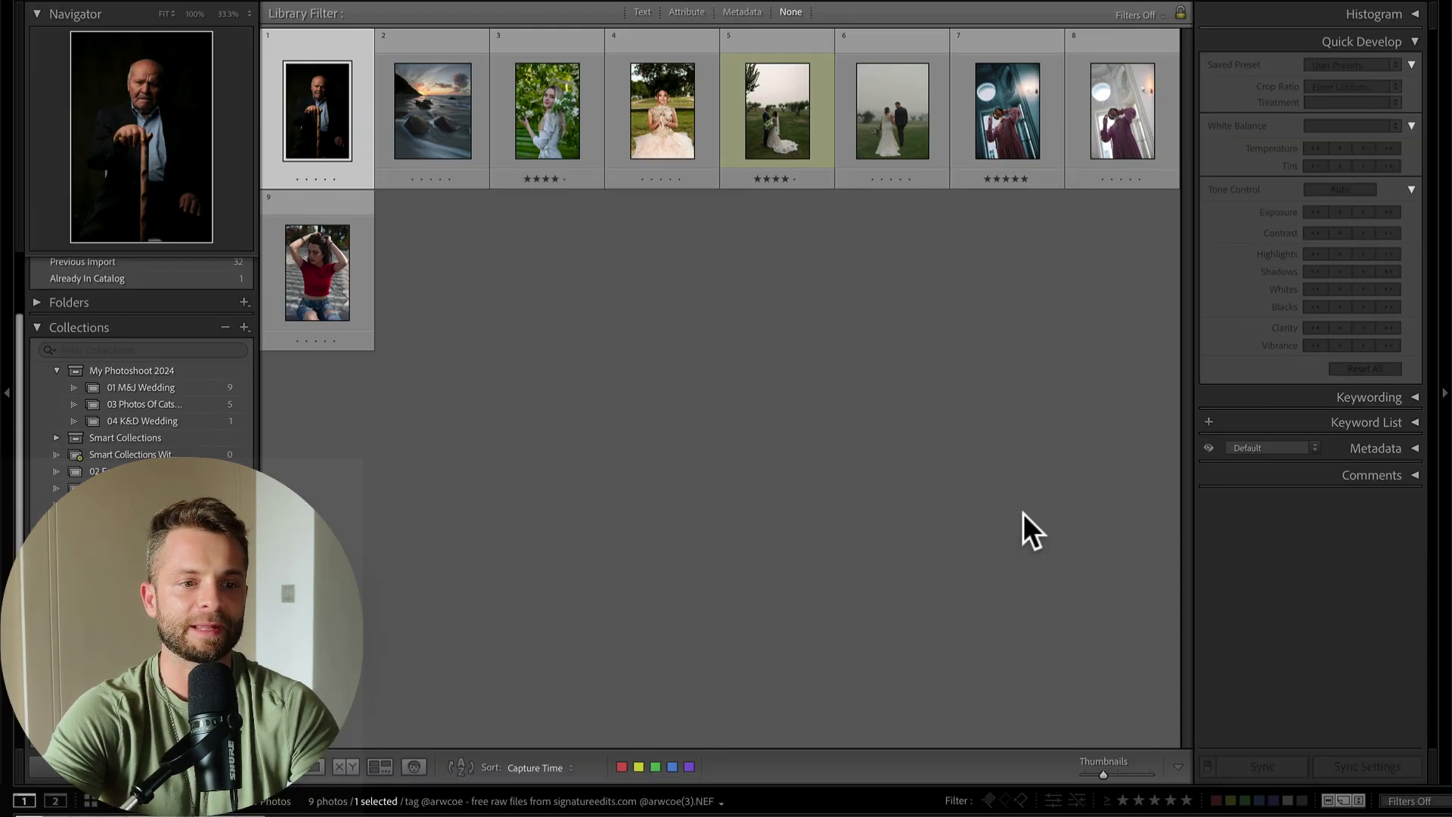
Step: Step through the nine 2021 photos, then open the 401-photo collection
key(Right)
key(Right)
key(Right)
key(Right)
key(Right)
key(Right)
key(Right)
key(Right)
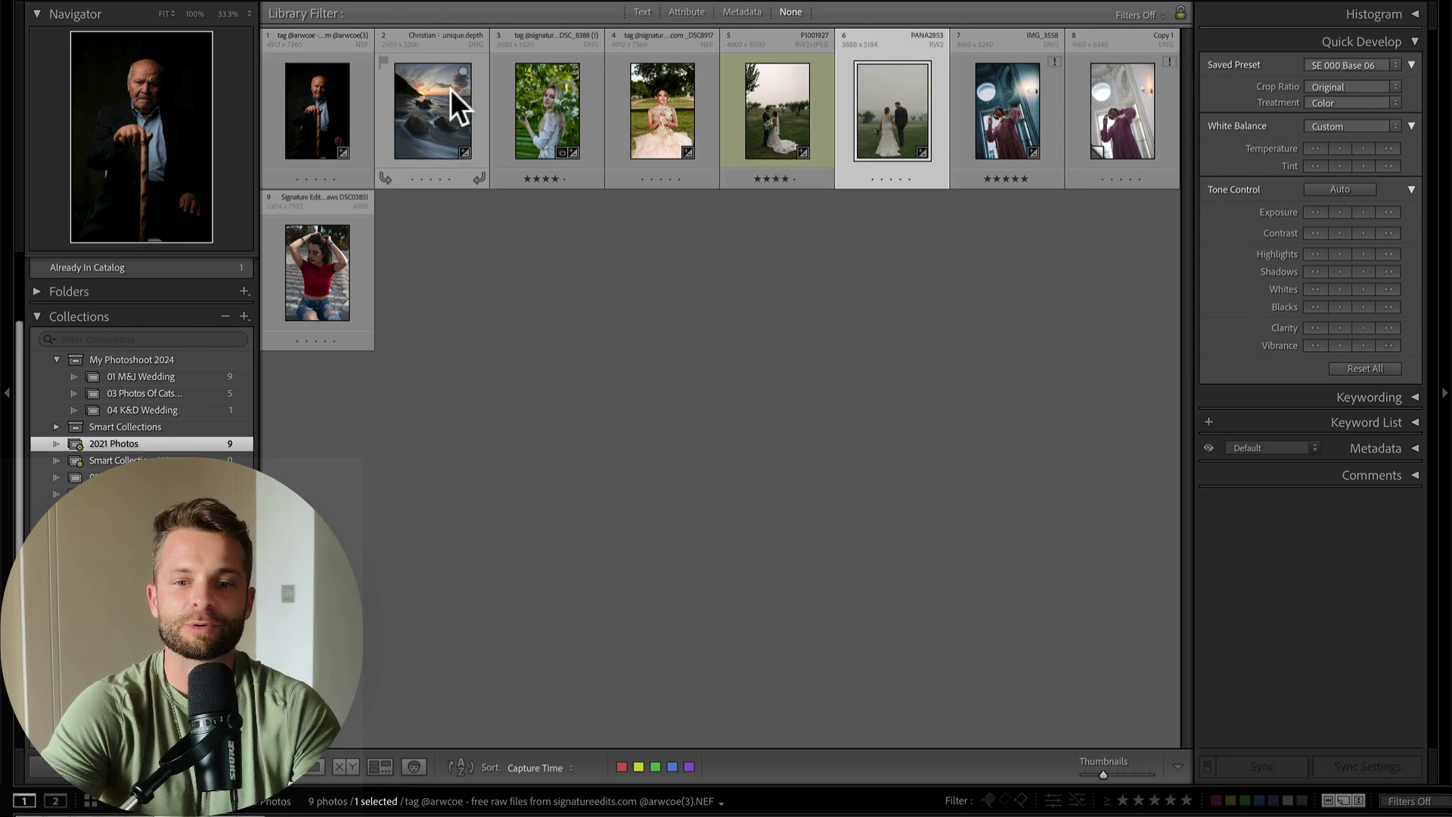
key(Up)
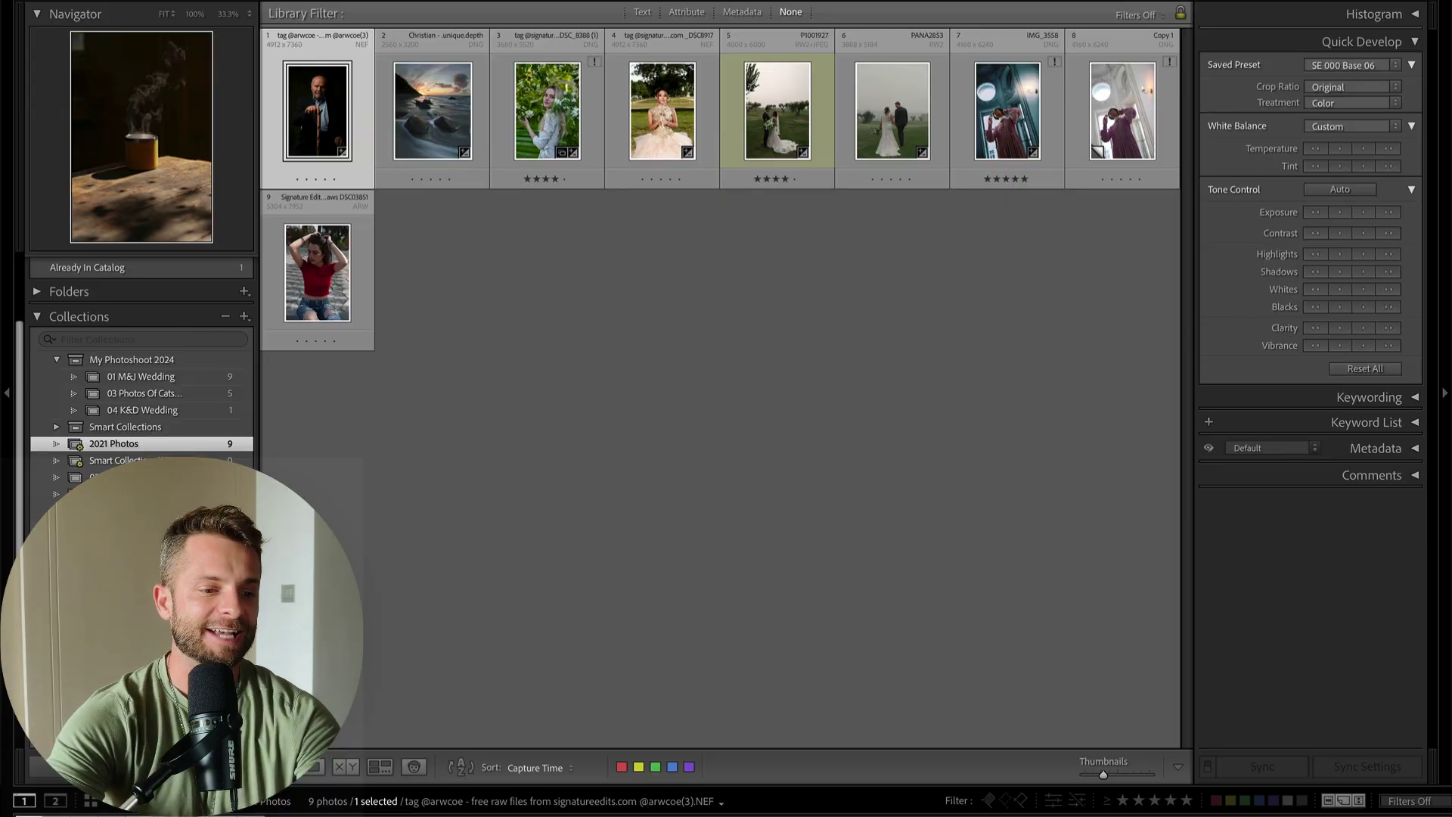
click(98, 477)
Step: Rate photos 36, 38 and 62 five stars using the arrow keys and the 5 key
click(649, 253)
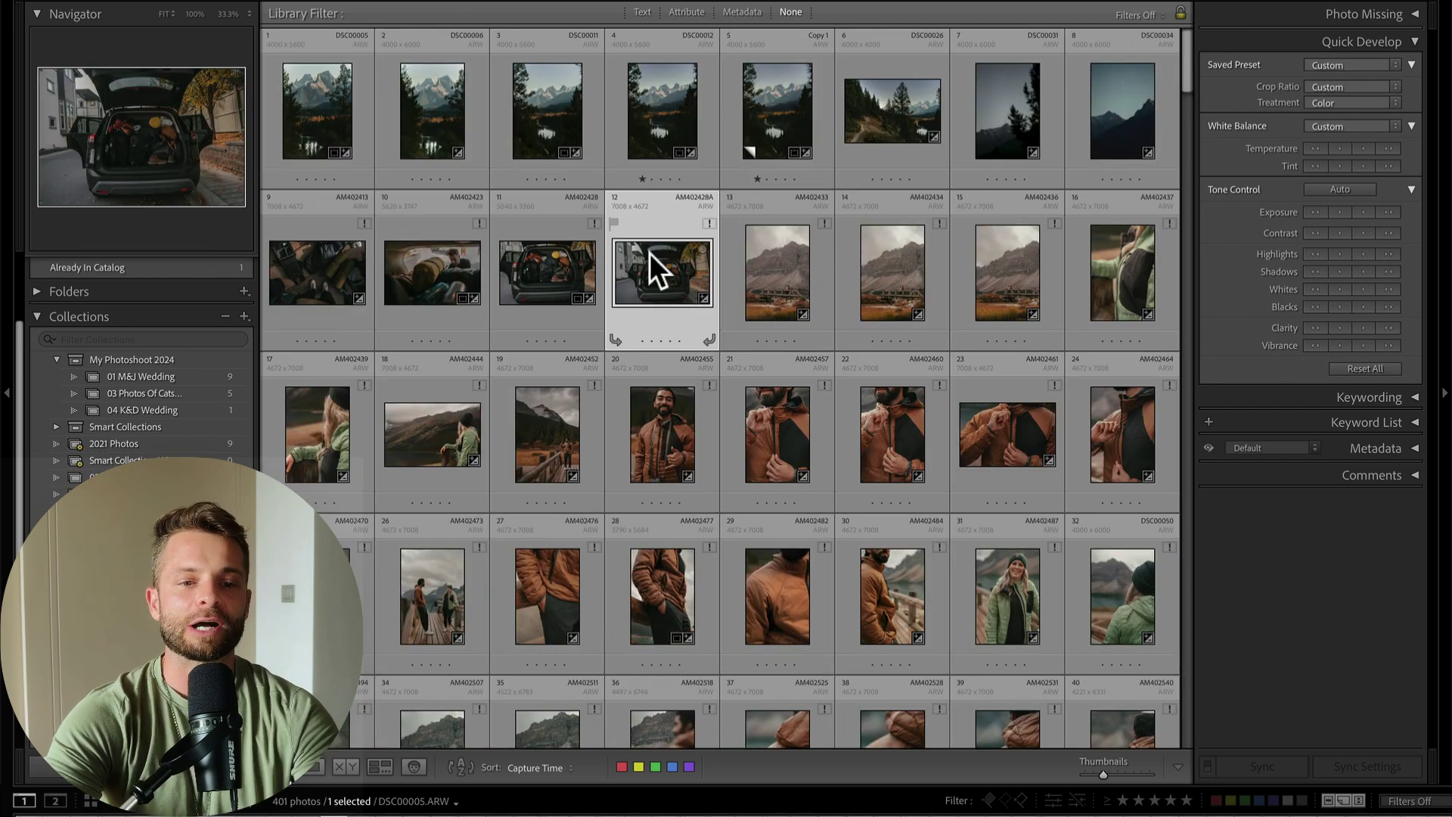
scroll(649, 253, down, 2)
key(Down)
key(Down)
key(Down)
key(5)
key(Right)
key(Right)
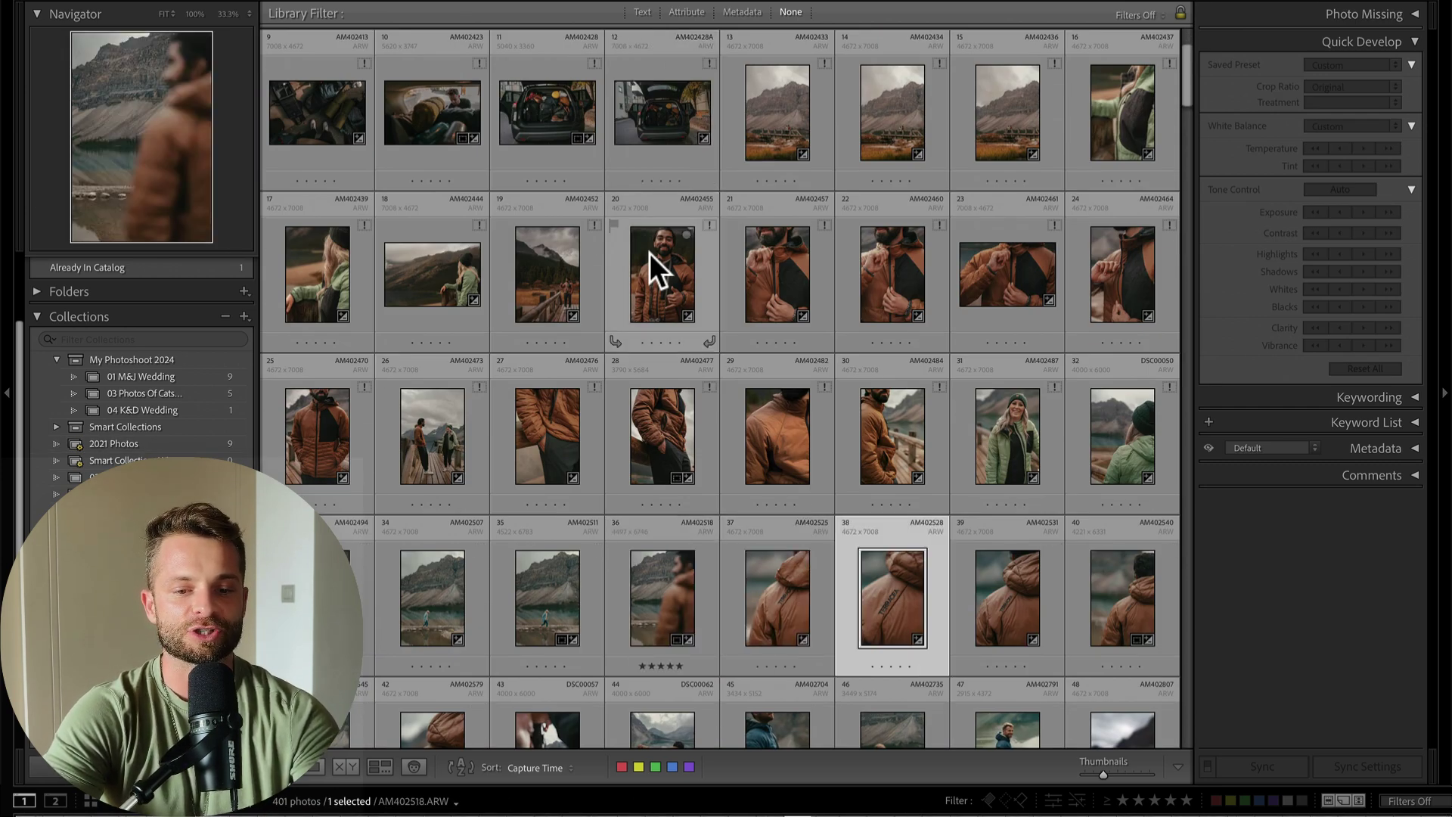
key(5)
key(Down)
key(Down)
key(Down)
key(5)
key(Left)
key(Left)
Step: Filter the 401-photo grid down to its 13 five-star photos
click(650, 252)
scroll(650, 252, down, 3)
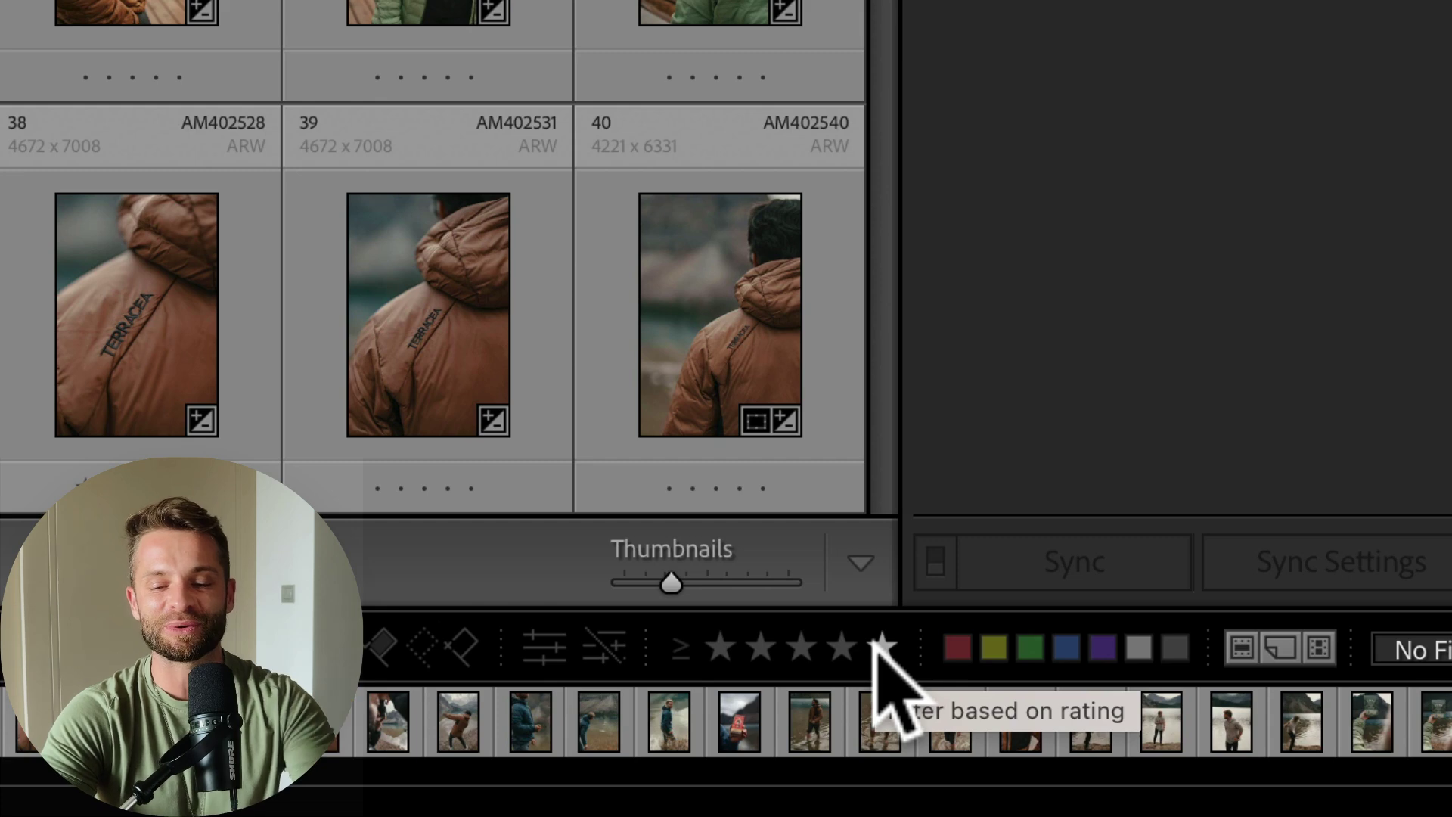
click(1185, 800)
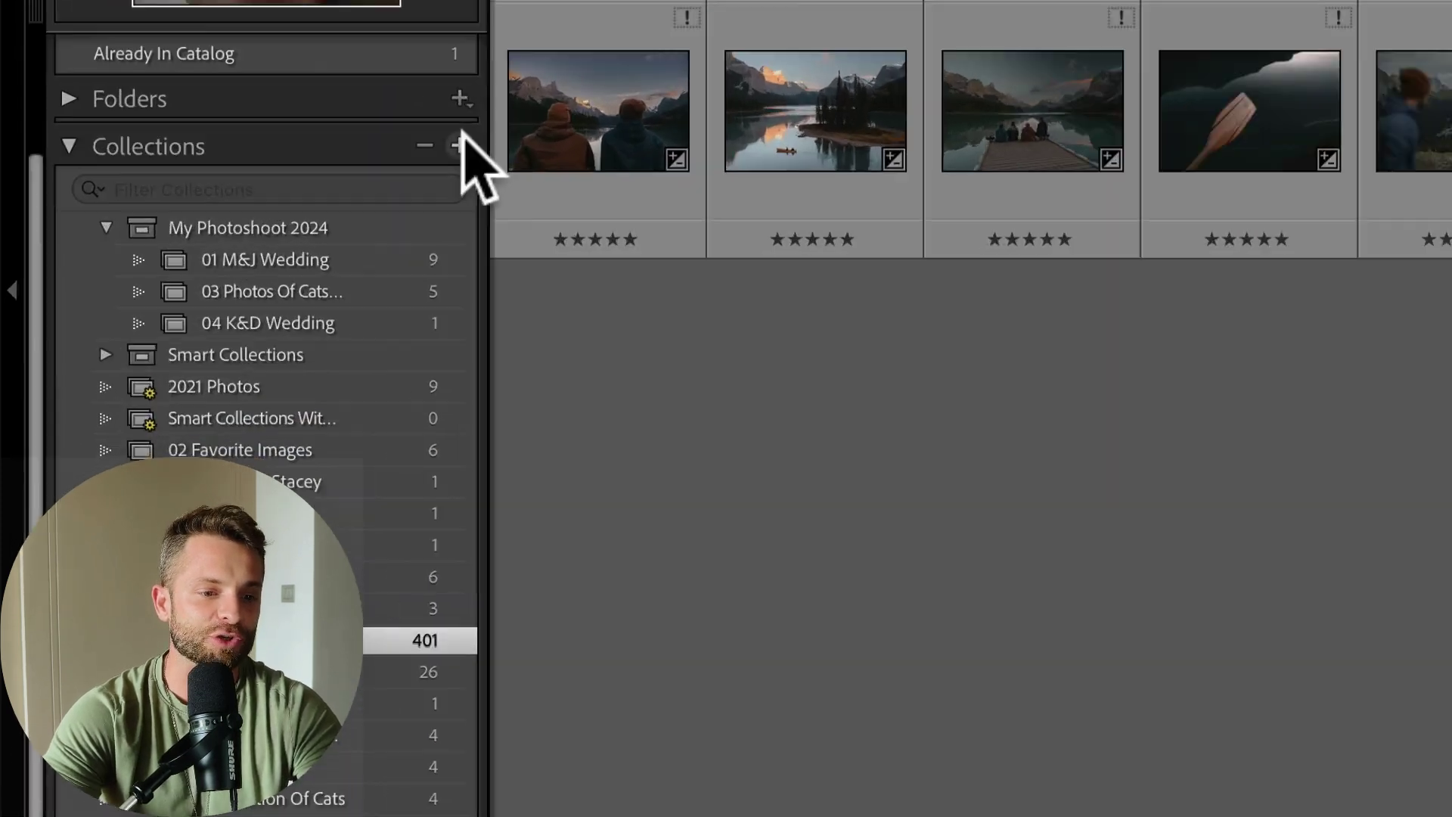
click(245, 316)
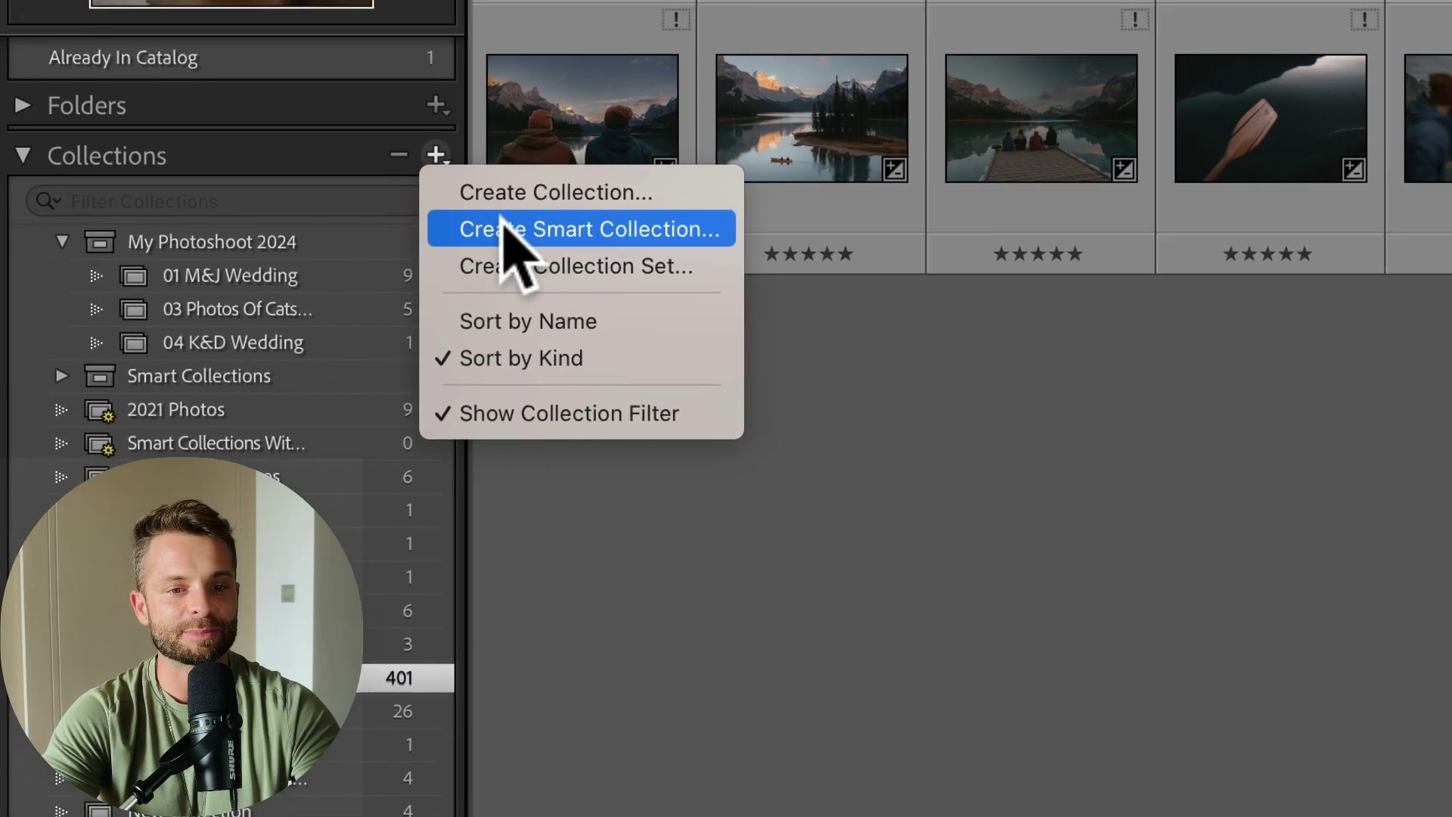
Step: Create 'Smart Collection' inside My Photoshoot 2024, with the rule Rating is five stars
click(586, 183)
click(288, 203)
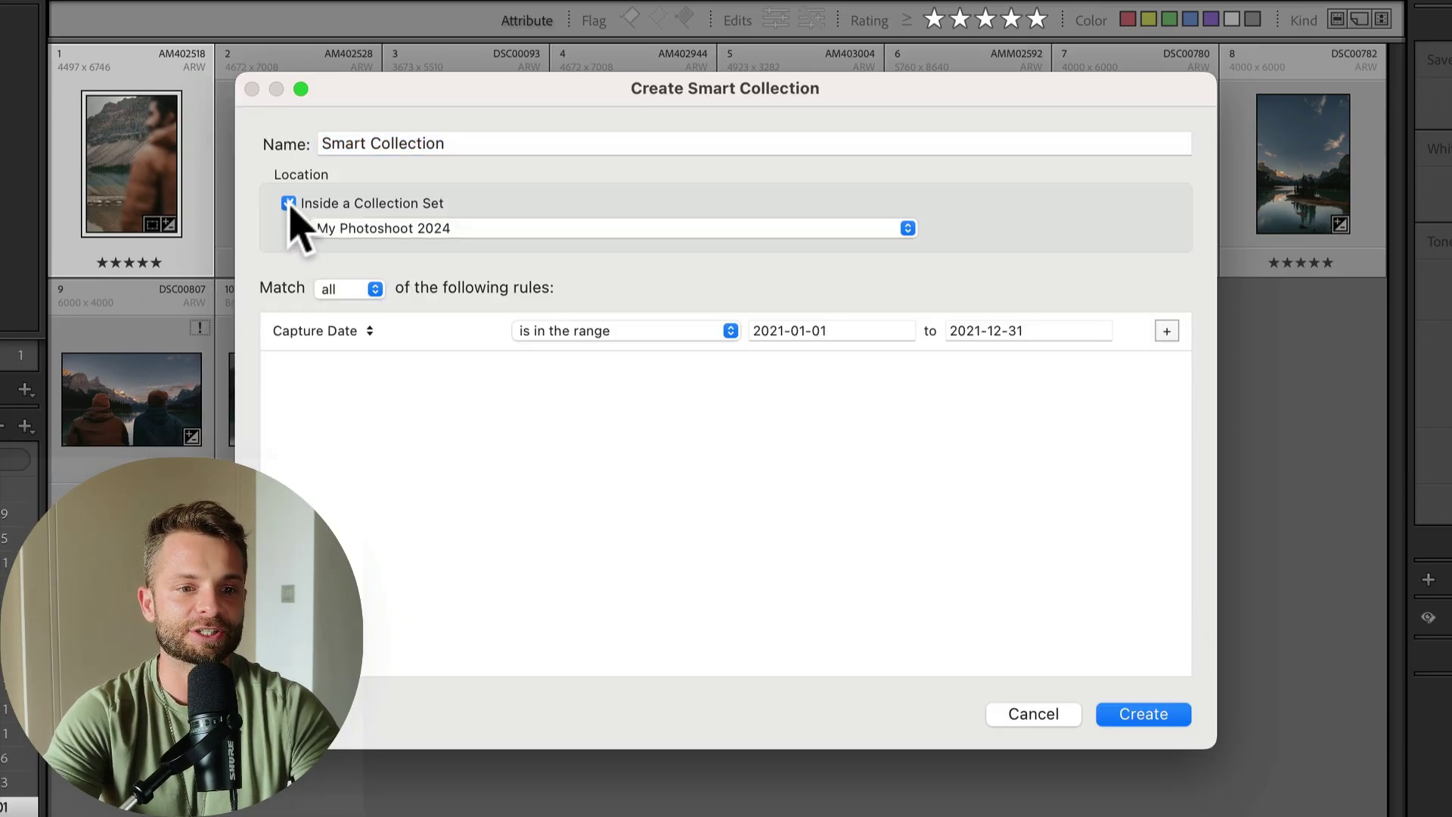
click(423, 231)
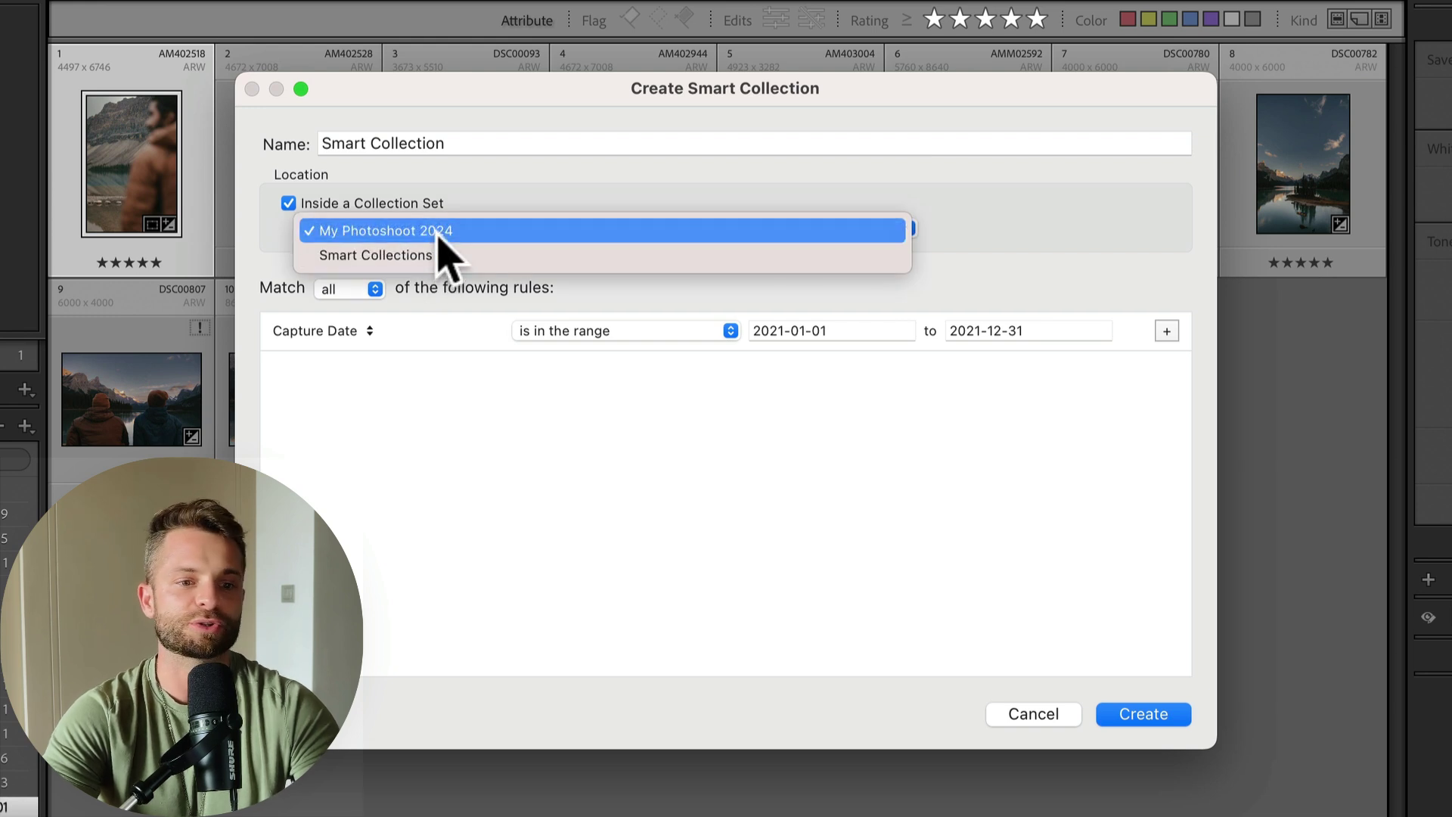
click(444, 232)
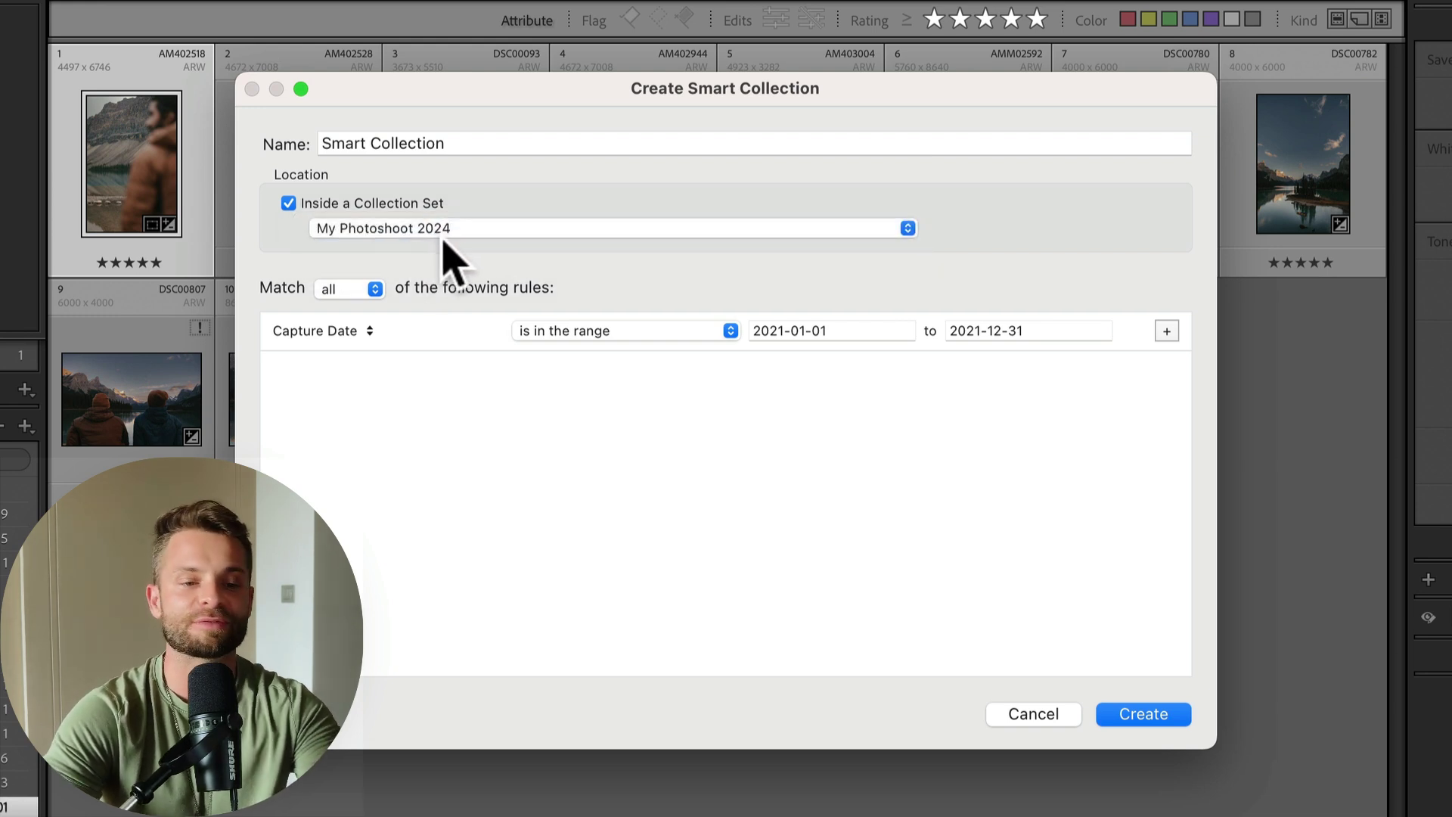
click(357, 326)
click(354, 371)
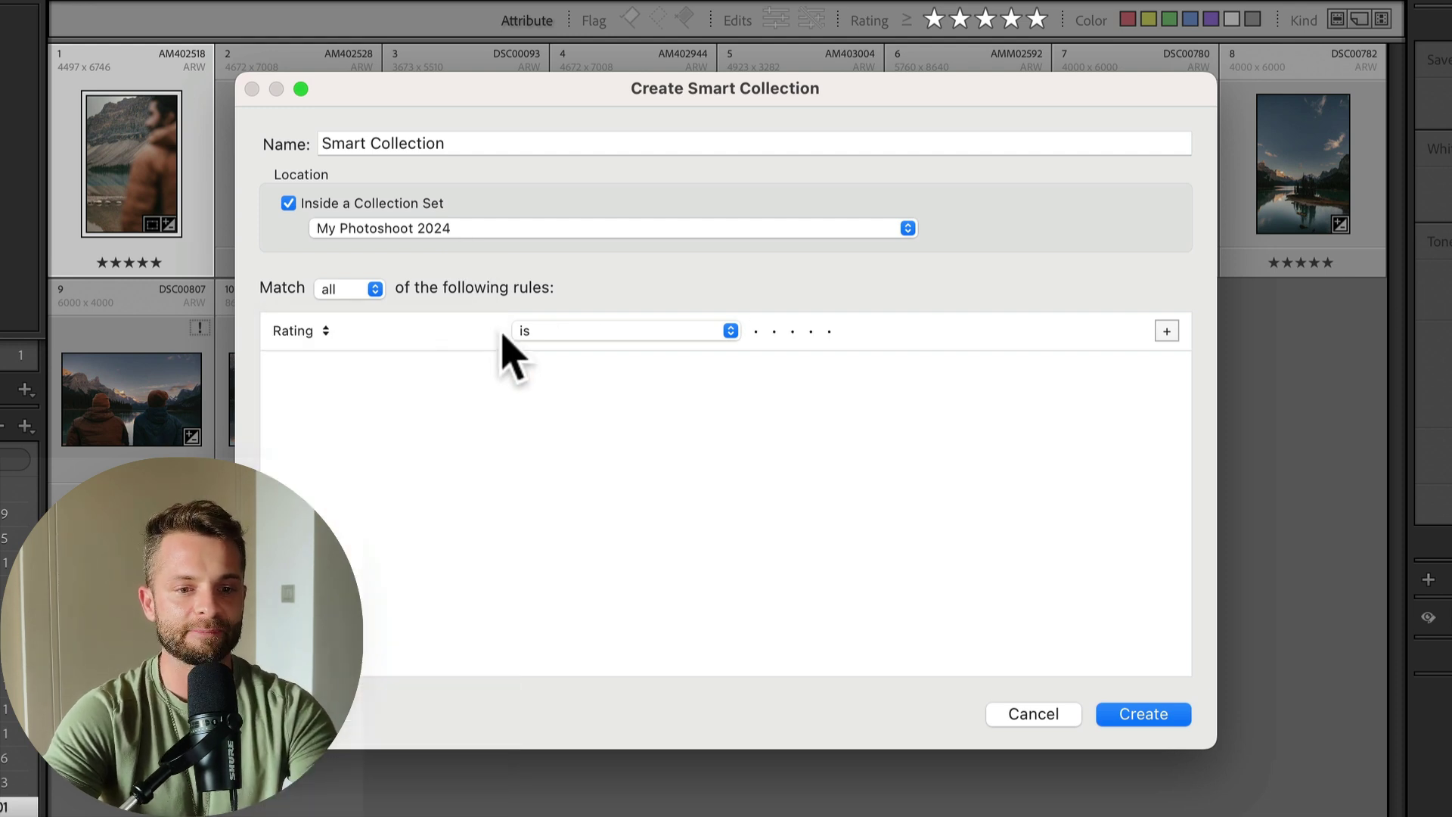
click(556, 331)
click(725, 332)
click(829, 332)
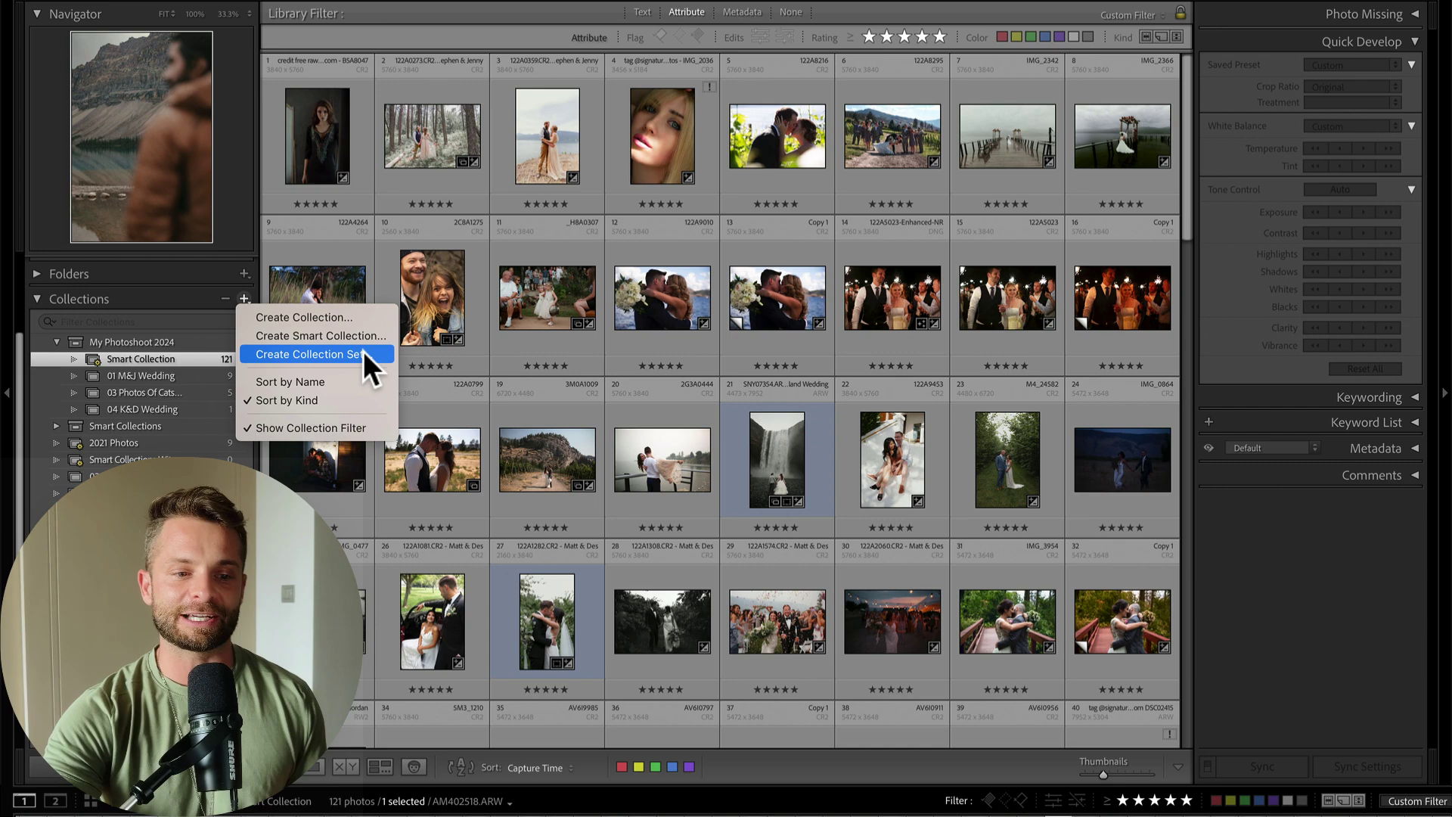
Step: Start a second smart collection, proposed as Smart Collection 2 inside My Photoshoot 2024
click(357, 335)
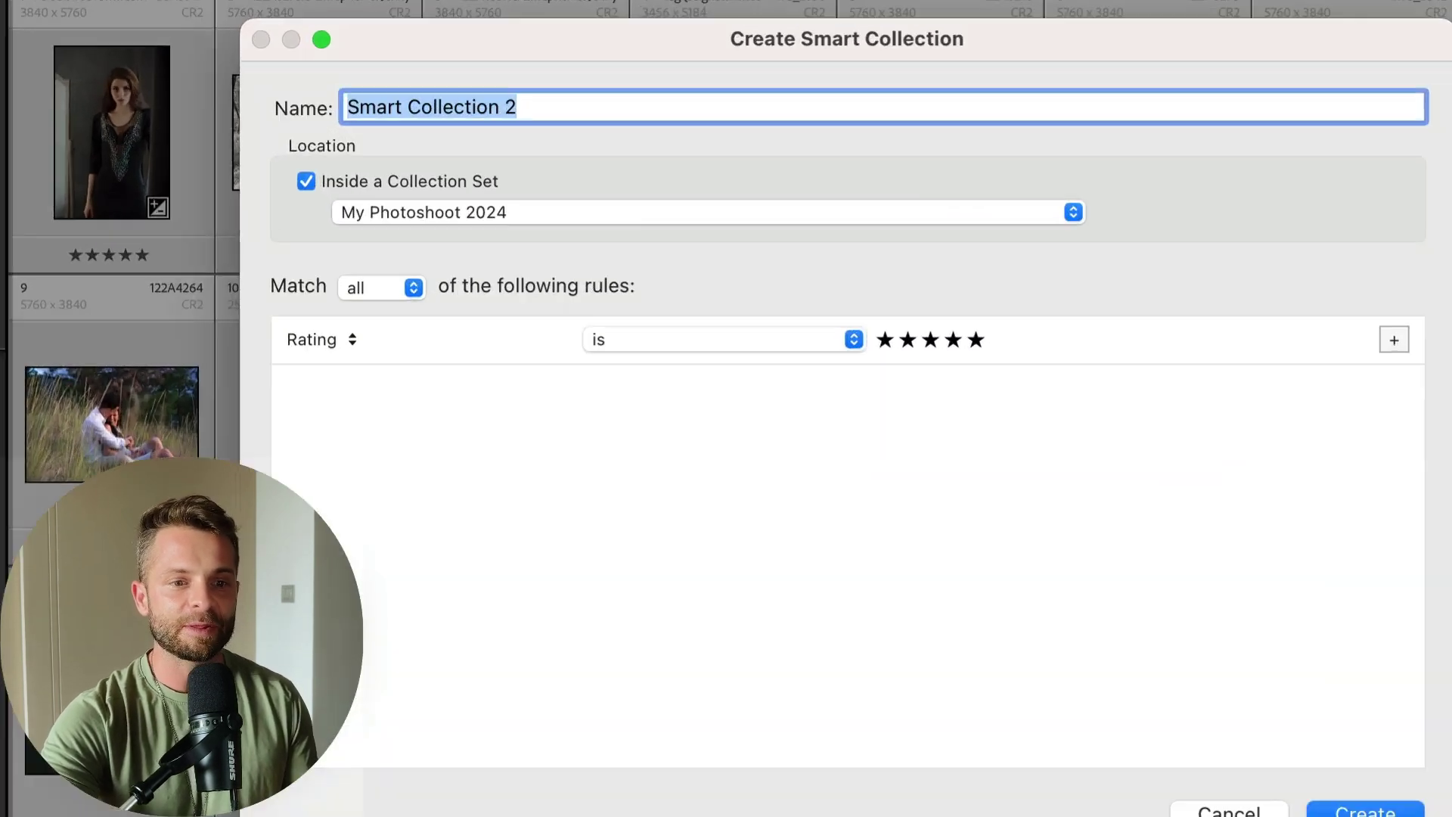